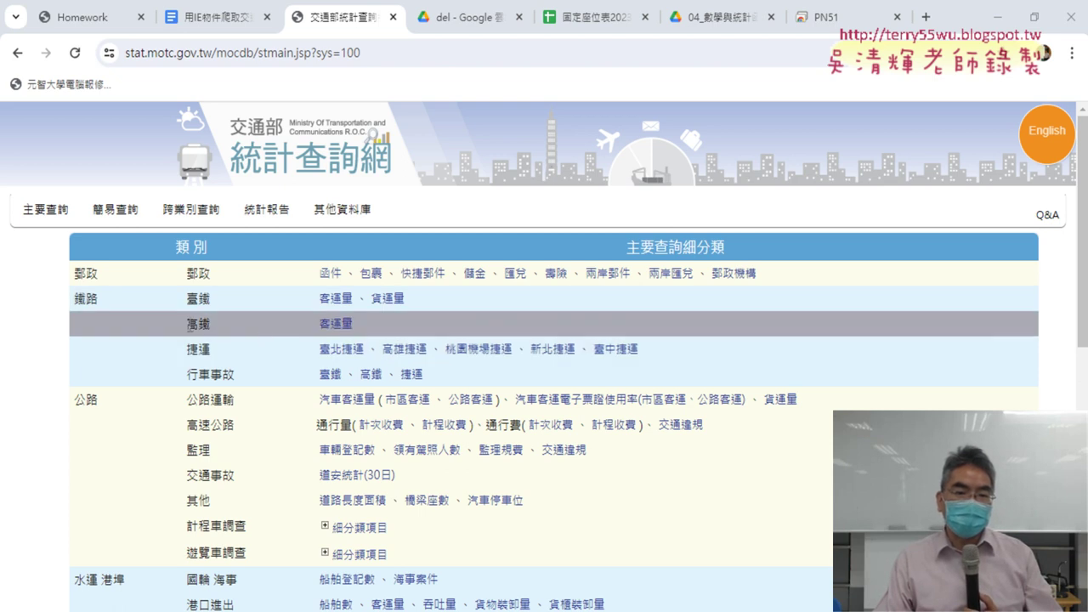
# - Open the 客運量 query in the 鐵路 > 高鐵 row of the main statistics table
pyautogui.moveTo(184, 323); pyautogui.dragTo(378, 328)
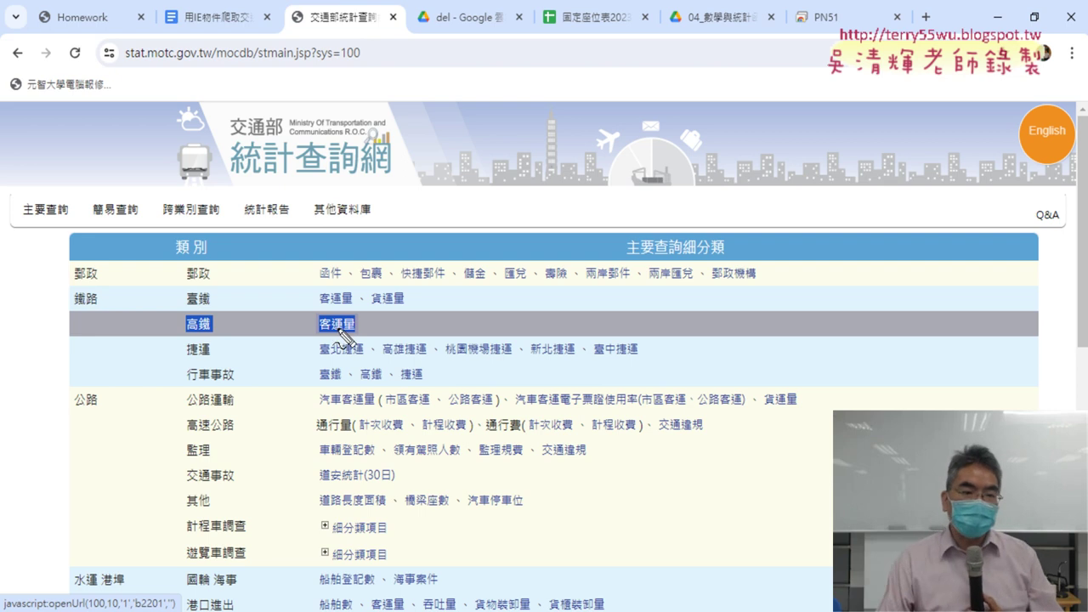
pyautogui.moveTo(352, 334); pyautogui.dragTo(357, 335)
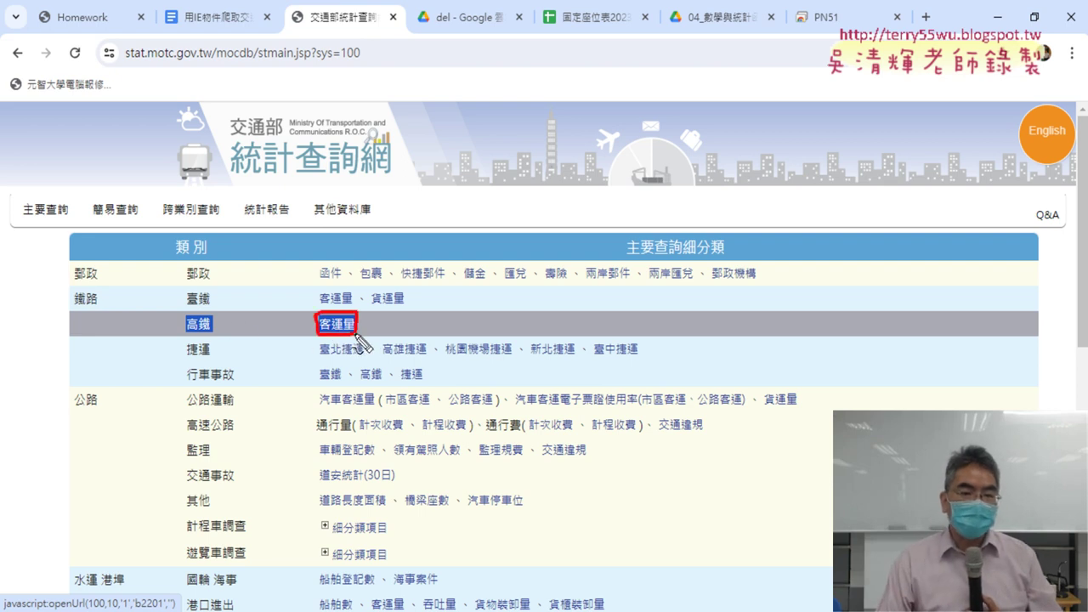
pyautogui.press('Escape')
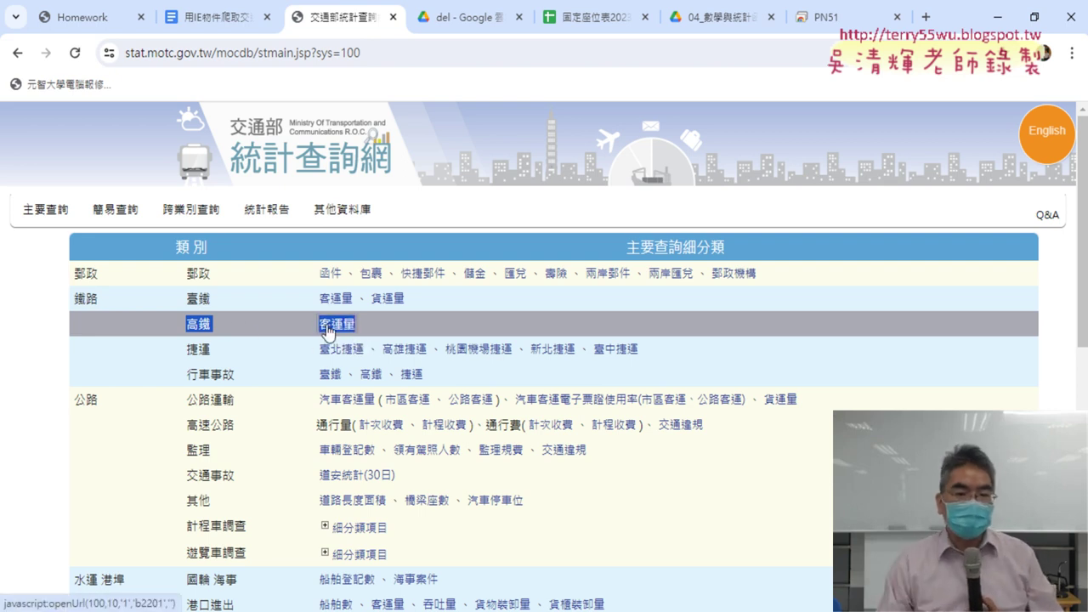
pyautogui.click(327, 332)
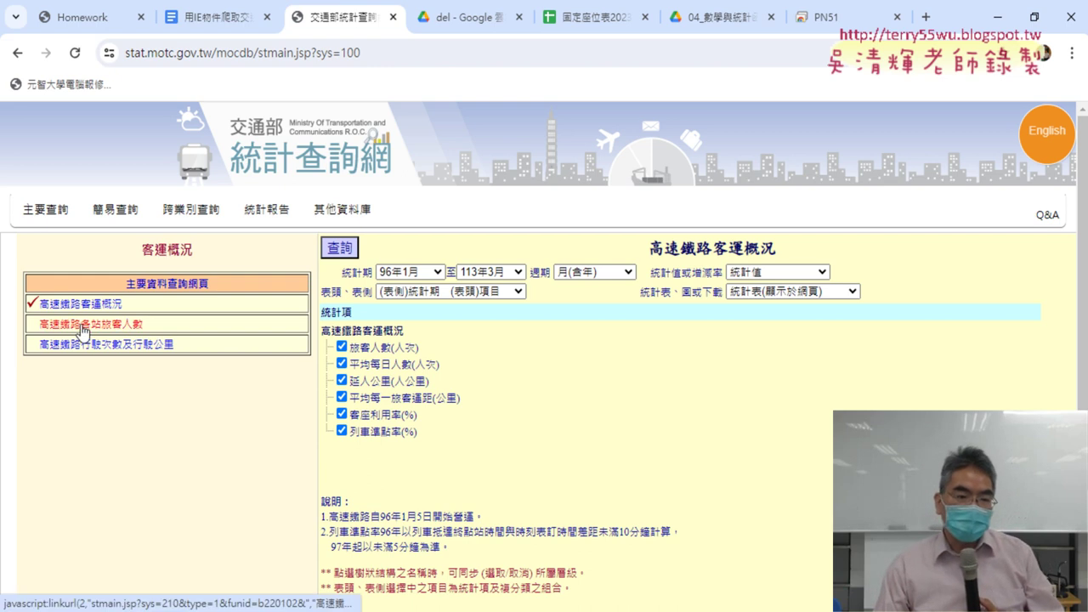
# - Switch to the 高速鐵路各站旅客人數 query from the left 主要資料查詢網頁 list
pyautogui.moveTo(128, 284); pyautogui.dragTo(209, 291)
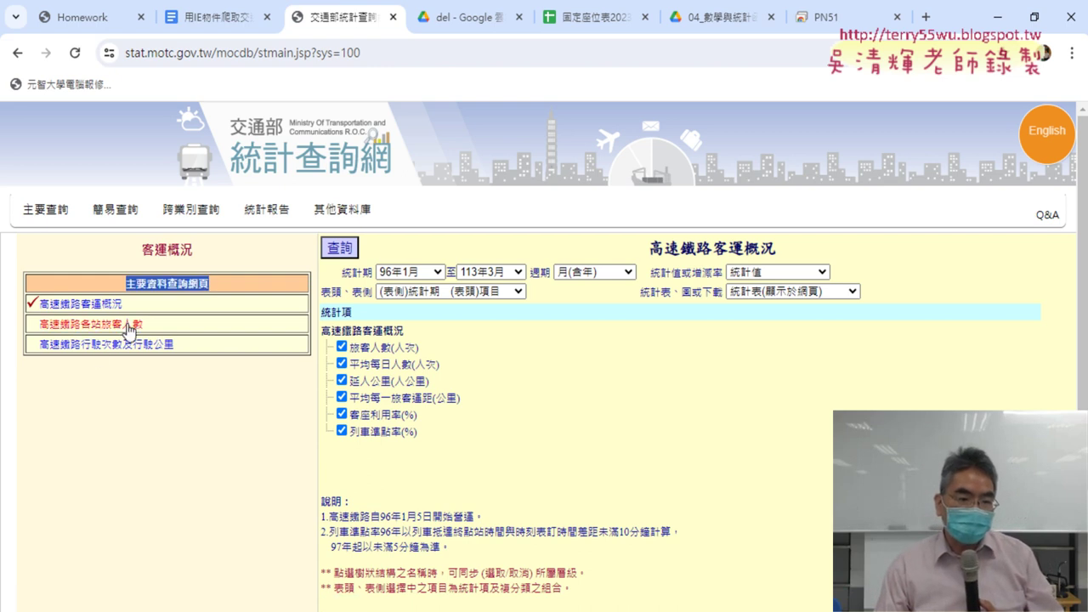
pyautogui.click(69, 327)
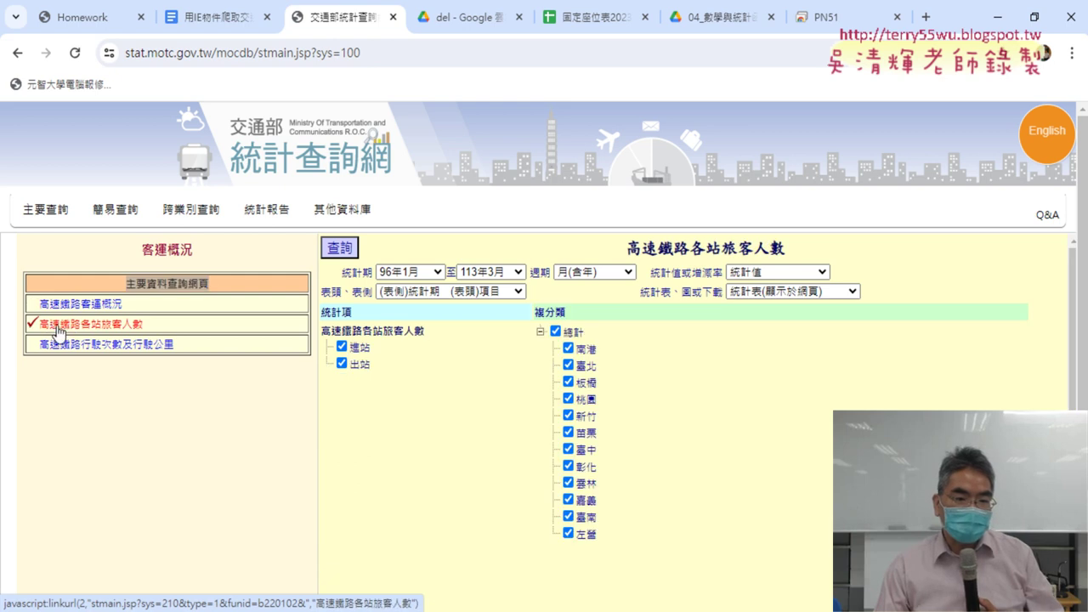
pyautogui.moveTo(142, 328); pyautogui.dragTo(40, 325)
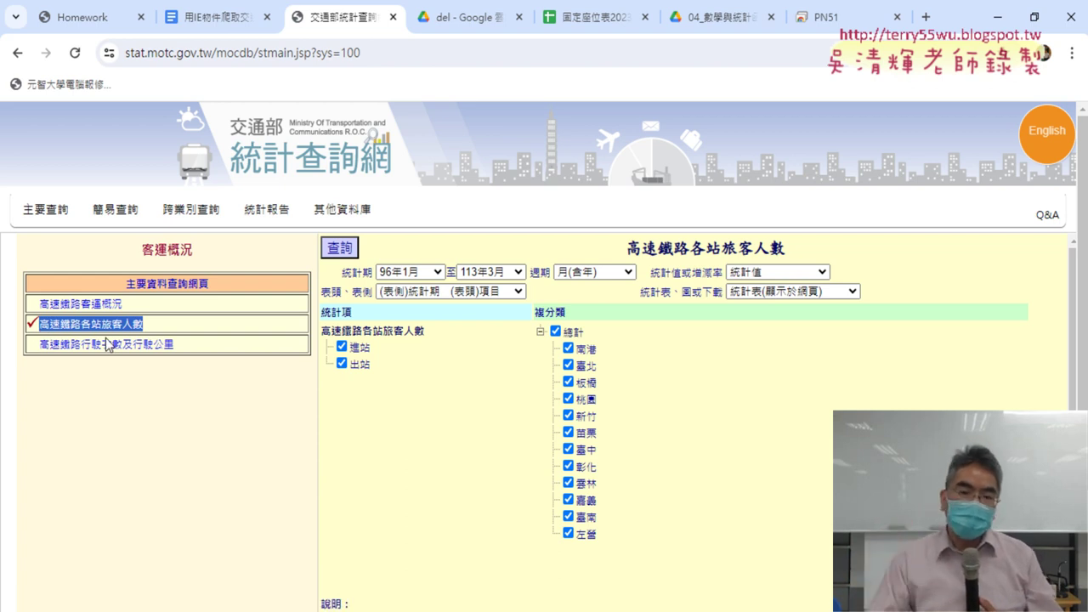
# - Try the yearly and monthly-with-totals period options, then leave 週期 on plain monthly
pyautogui.click(423, 275)
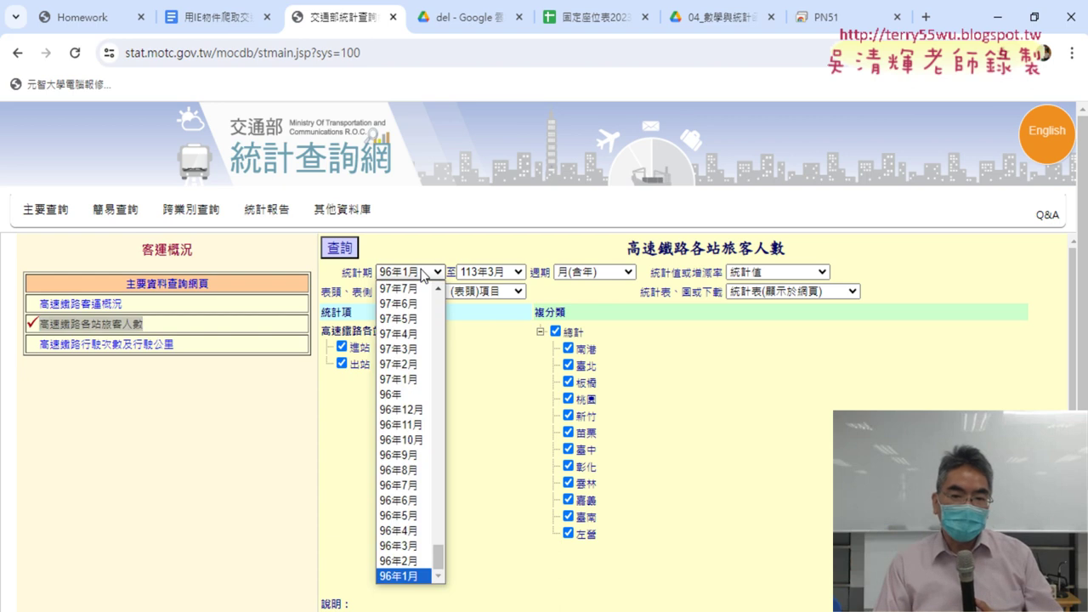
pyautogui.click(557, 248)
pyautogui.click(607, 273)
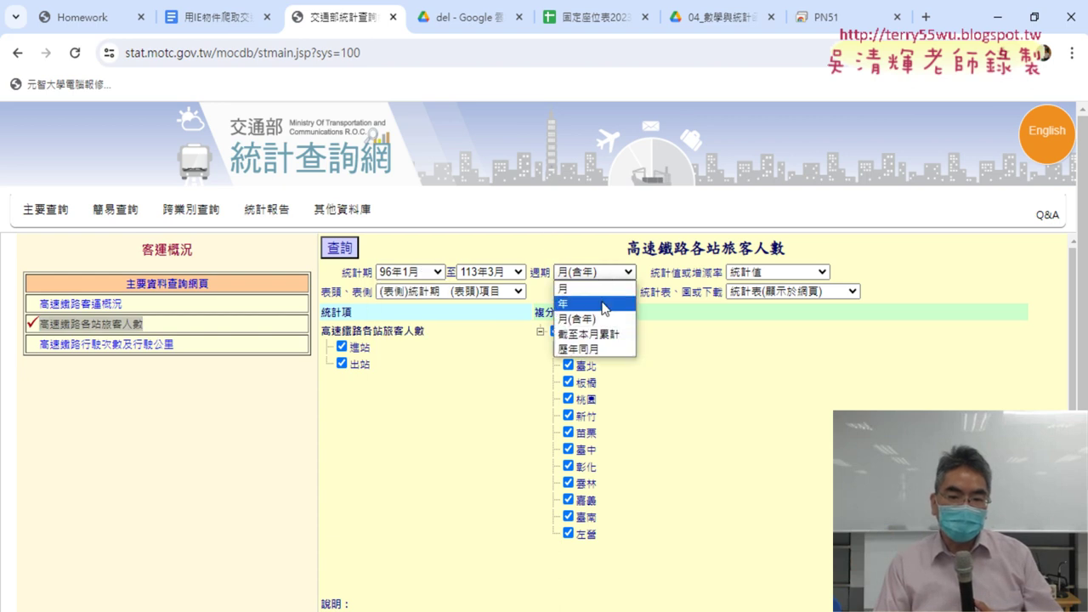
pyautogui.click(605, 306)
pyautogui.click(573, 272)
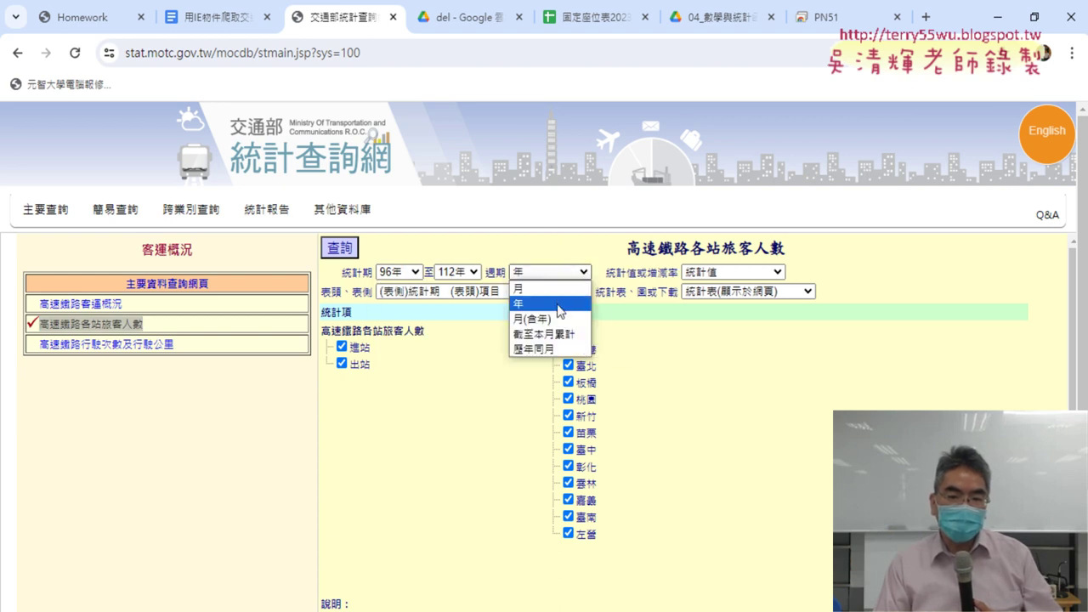
pyautogui.click(557, 318)
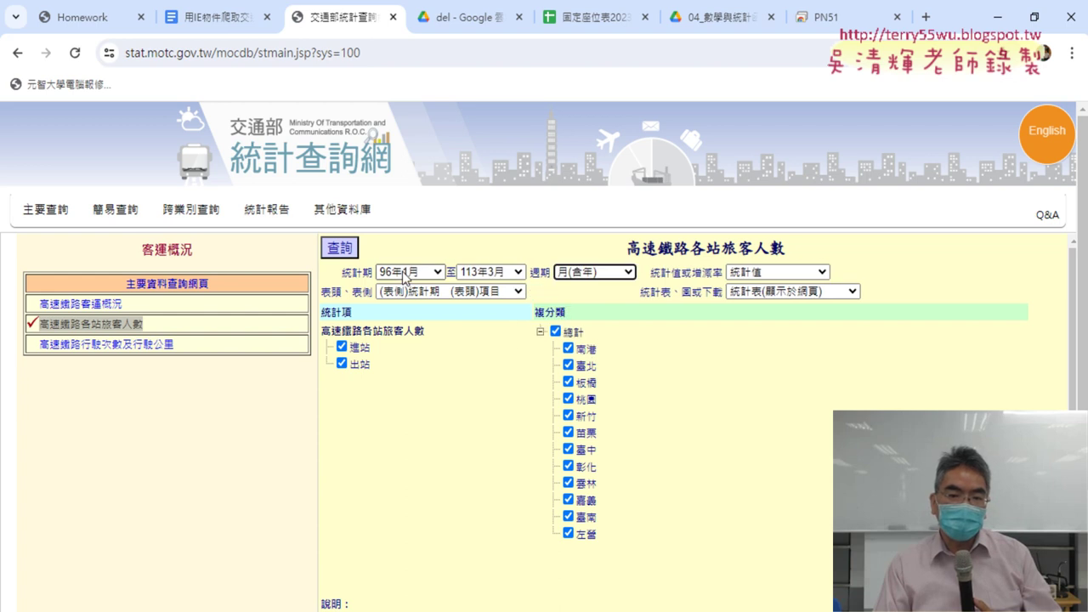
pyautogui.click(594, 274)
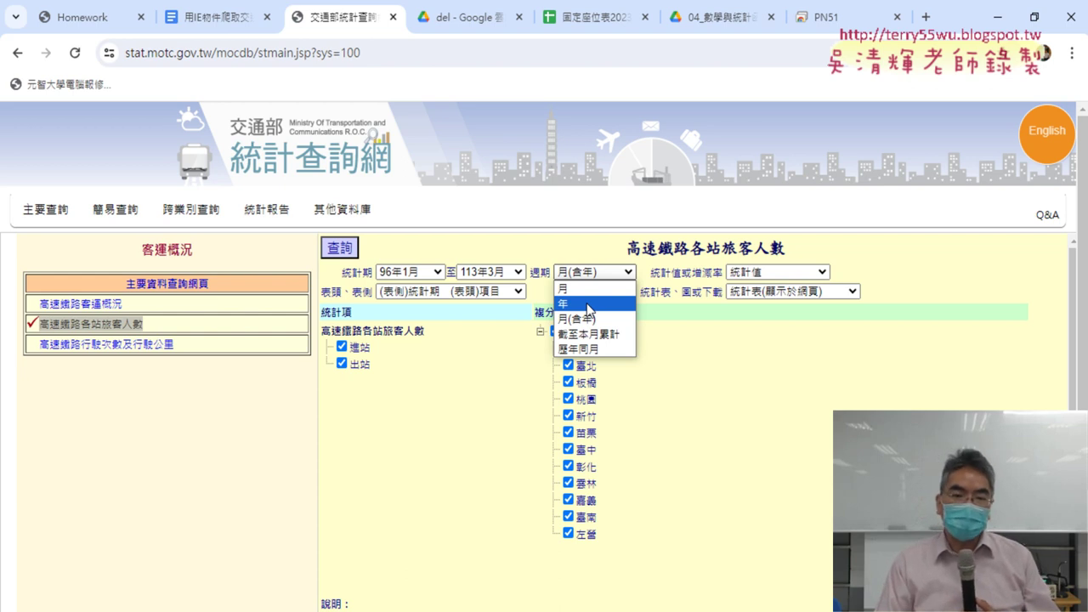
pyautogui.click(587, 304)
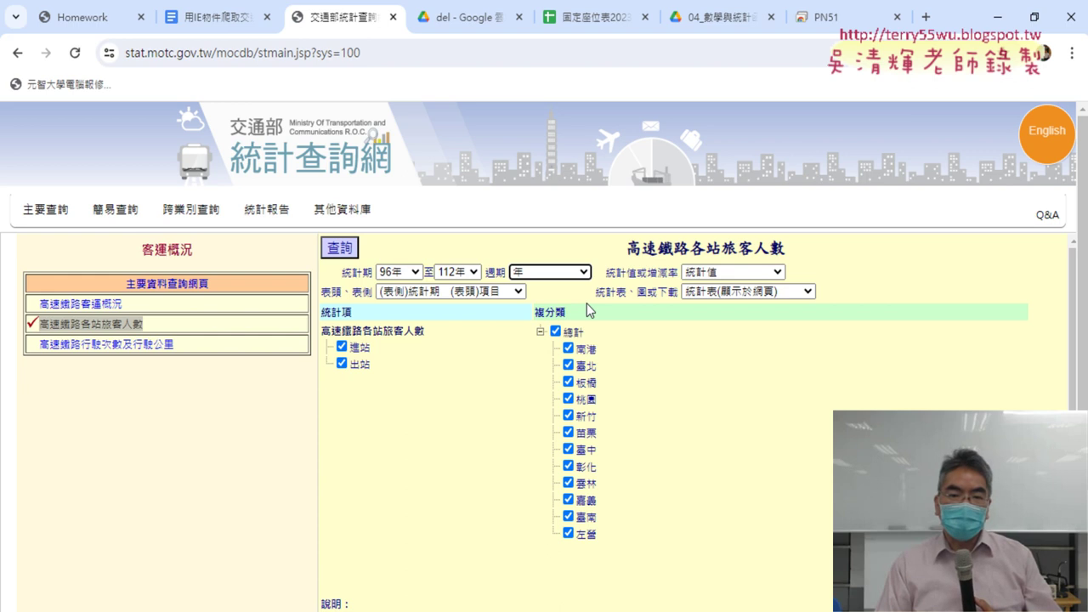
pyautogui.click(573, 272)
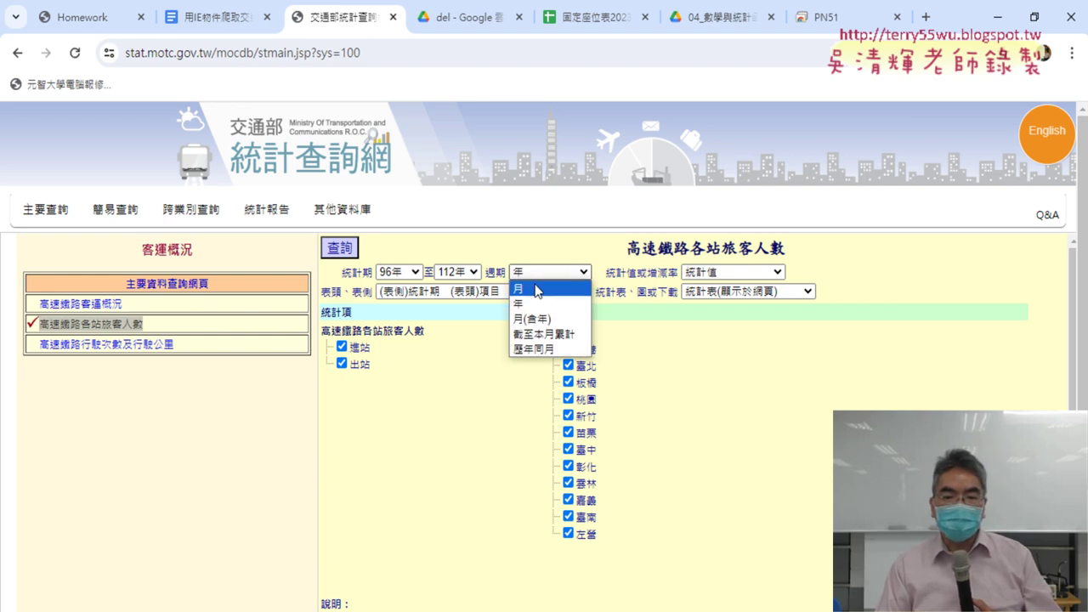
pyautogui.click(538, 290)
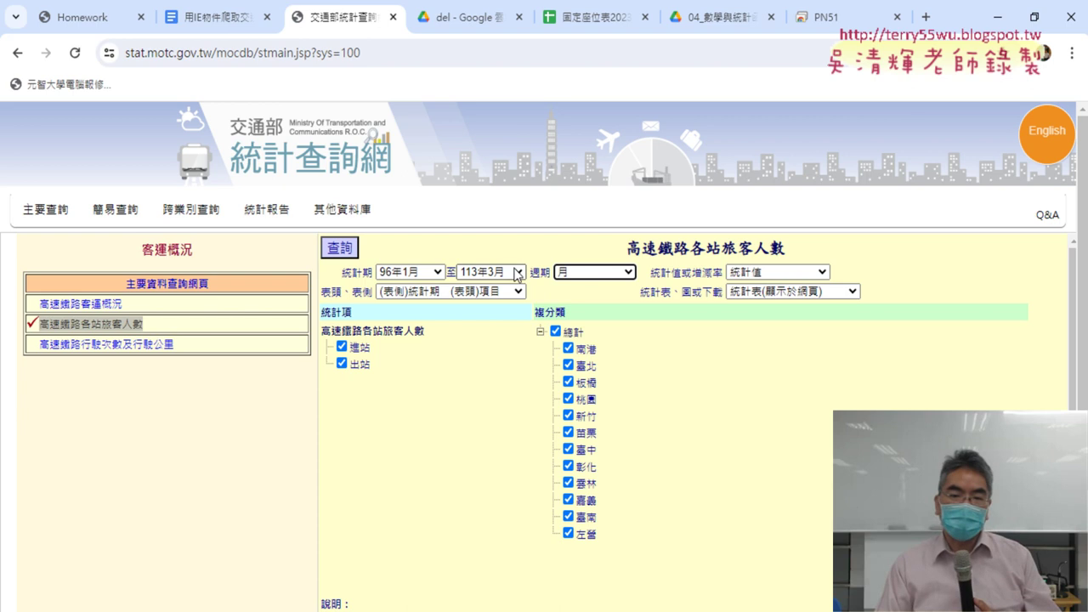
# - Set the 統計期 start month to 100年1月
pyautogui.click(427, 271)
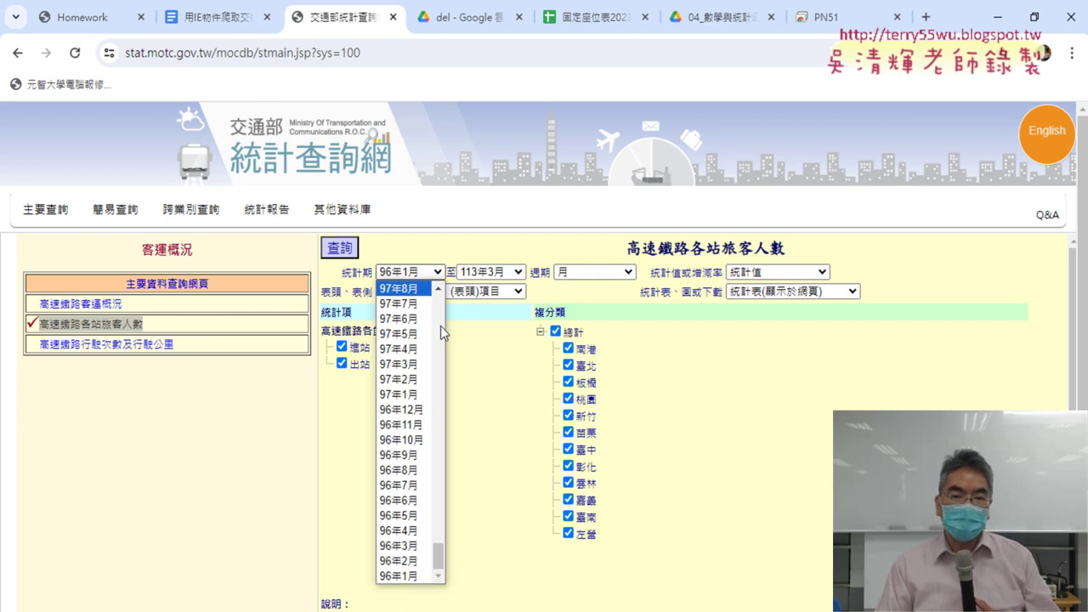
pyautogui.scroll(3, 441, 327)
pyautogui.scroll(7, 441, 334)
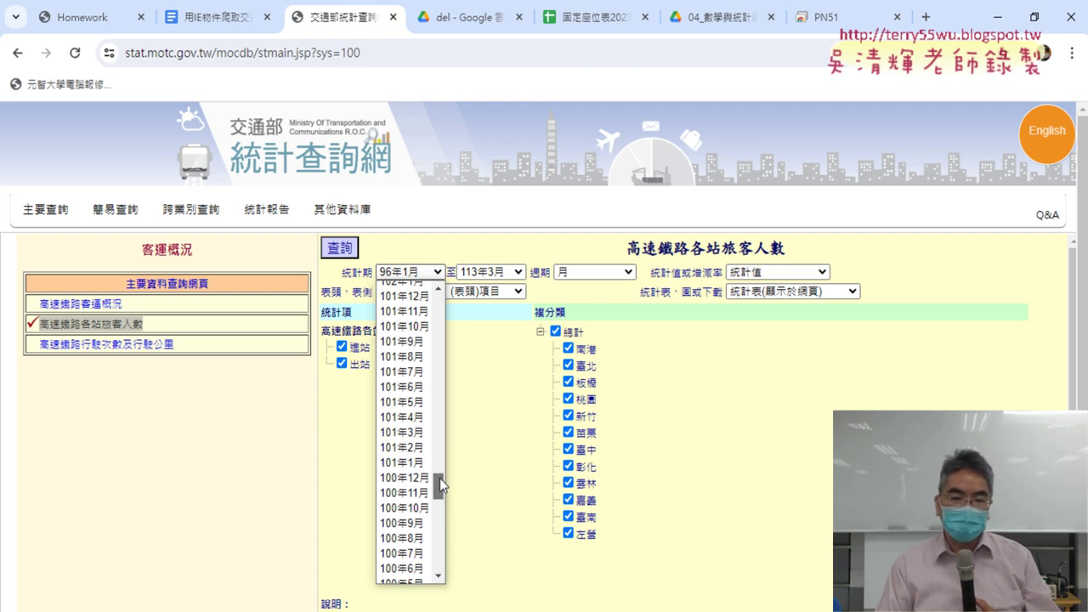
pyautogui.click(441, 288)
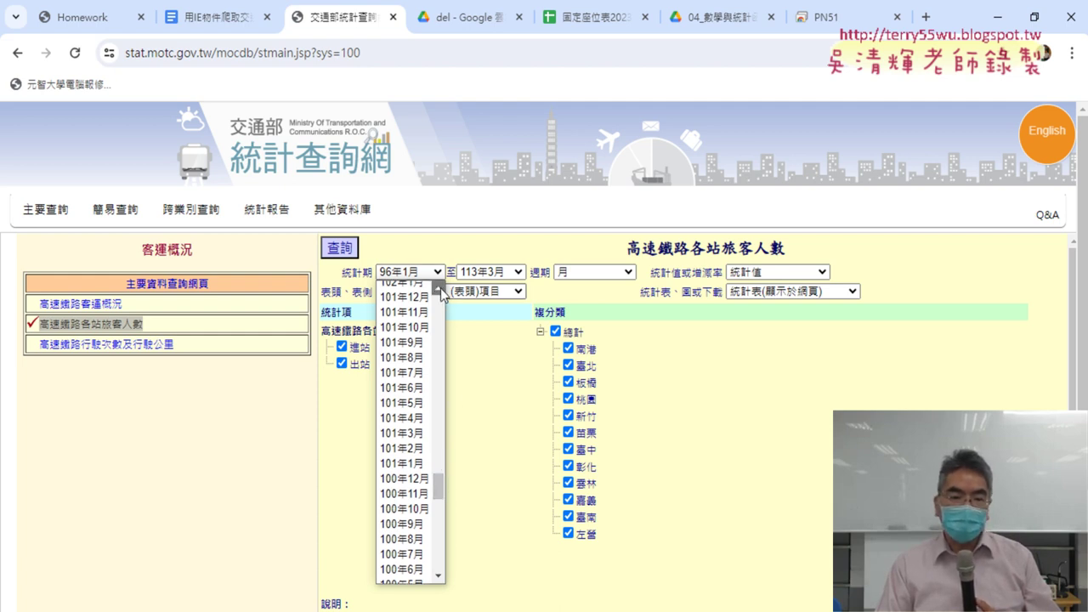
pyautogui.moveTo(440, 289); pyautogui.dragTo(440, 288)
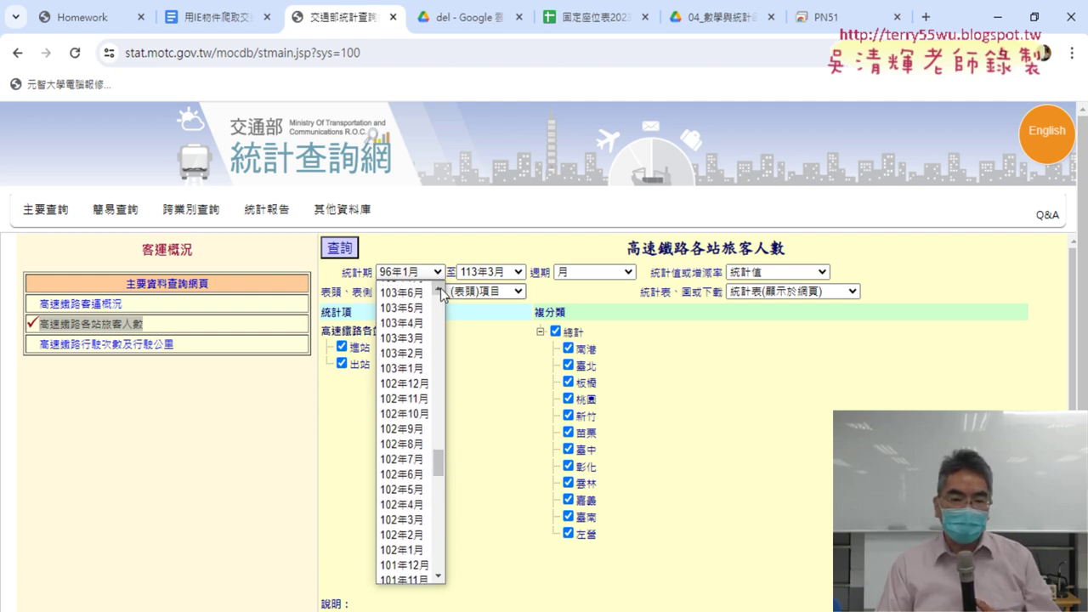
pyautogui.moveTo(437, 460); pyautogui.dragTo(442, 503)
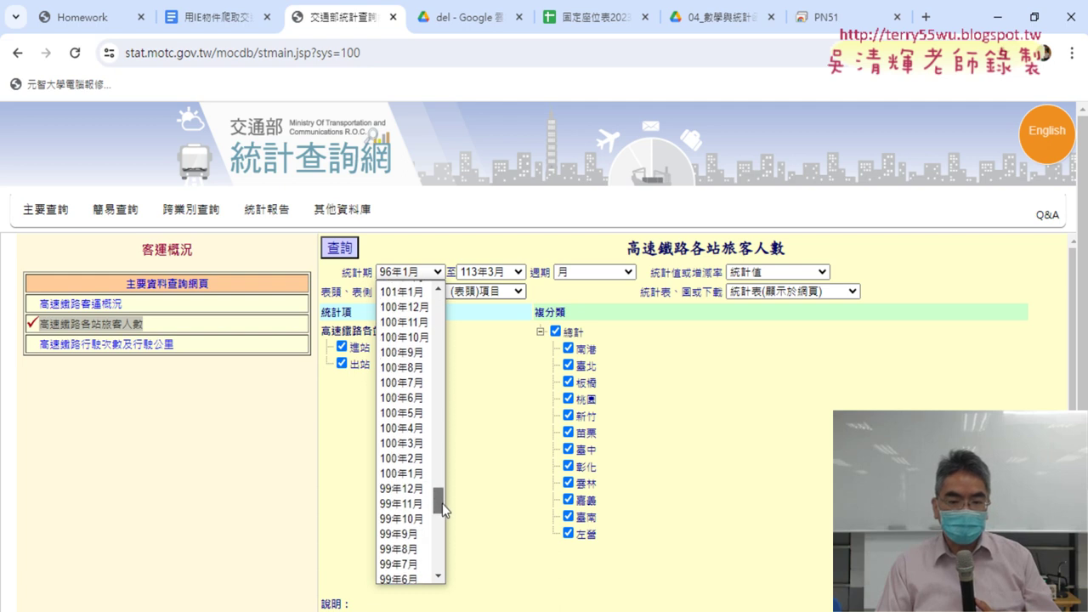
pyautogui.click(403, 474)
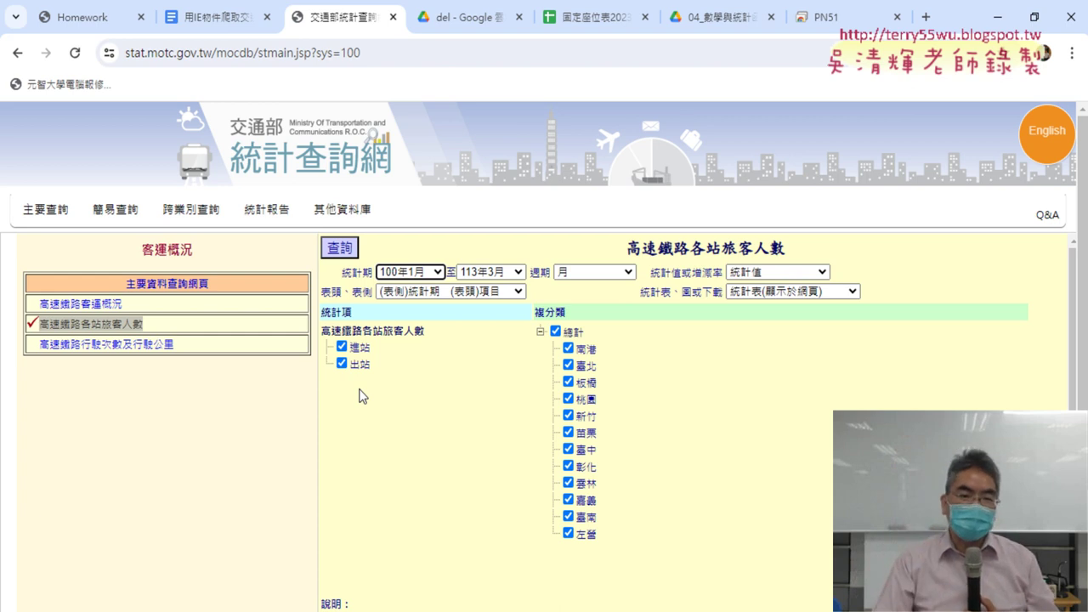
# - Uncheck 出站 so only 進站 boarding counts are queried
pyautogui.click(341, 364)
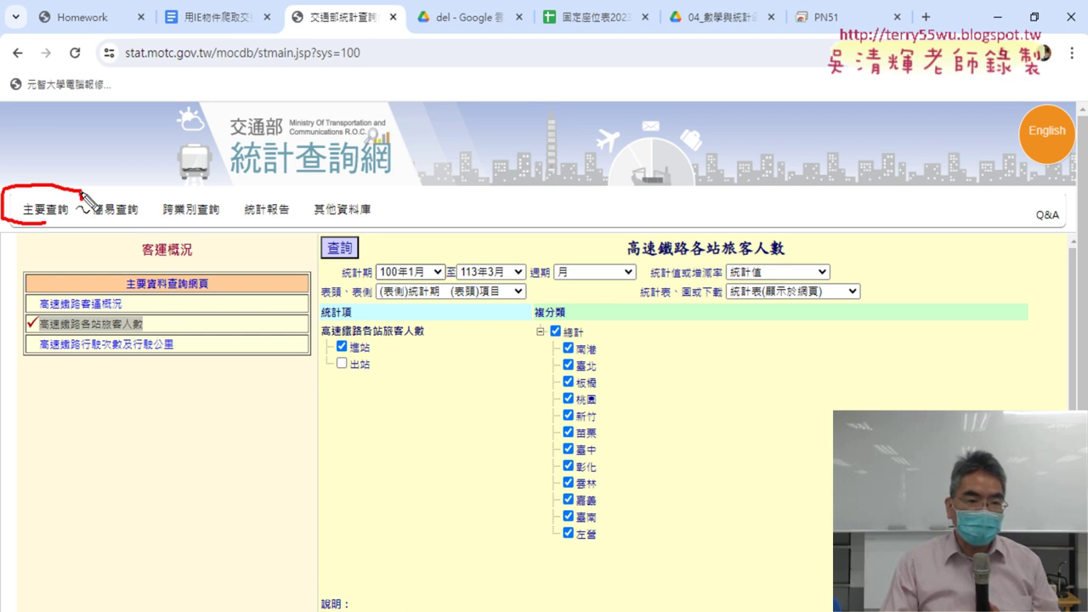
# - Check the period, 進站 and station settings, then run the 100年1月–113年3月 query
pyautogui.moveTo(4, 222); pyautogui.dragTo(82, 231)
pyautogui.moveTo(157, 337); pyautogui.dragTo(140, 344)
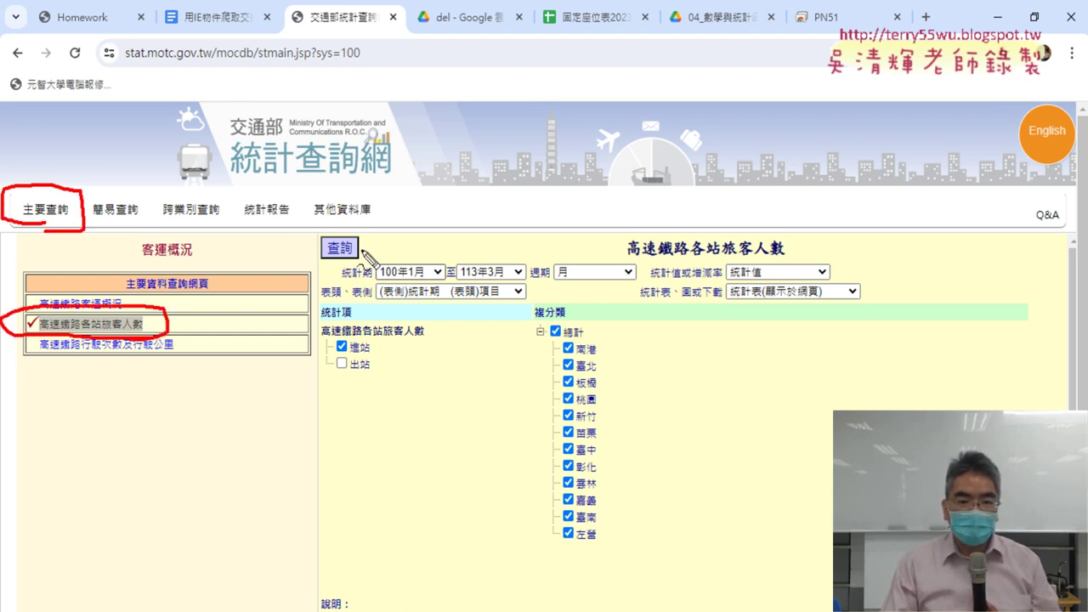
pyautogui.moveTo(364, 251); pyautogui.dragTo(637, 273)
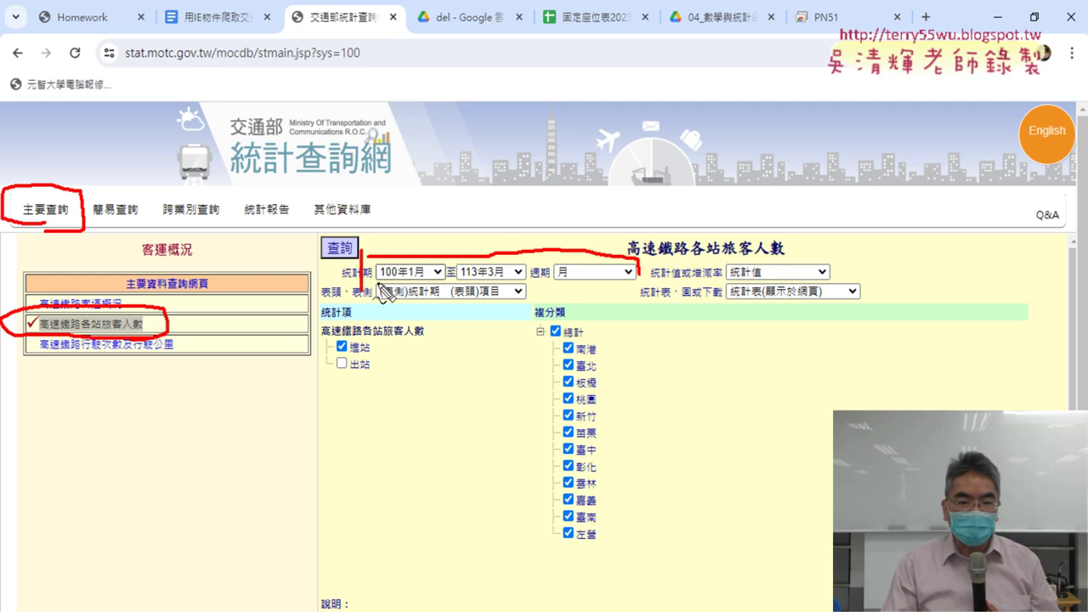
pyautogui.moveTo(379, 296); pyautogui.dragTo(638, 288)
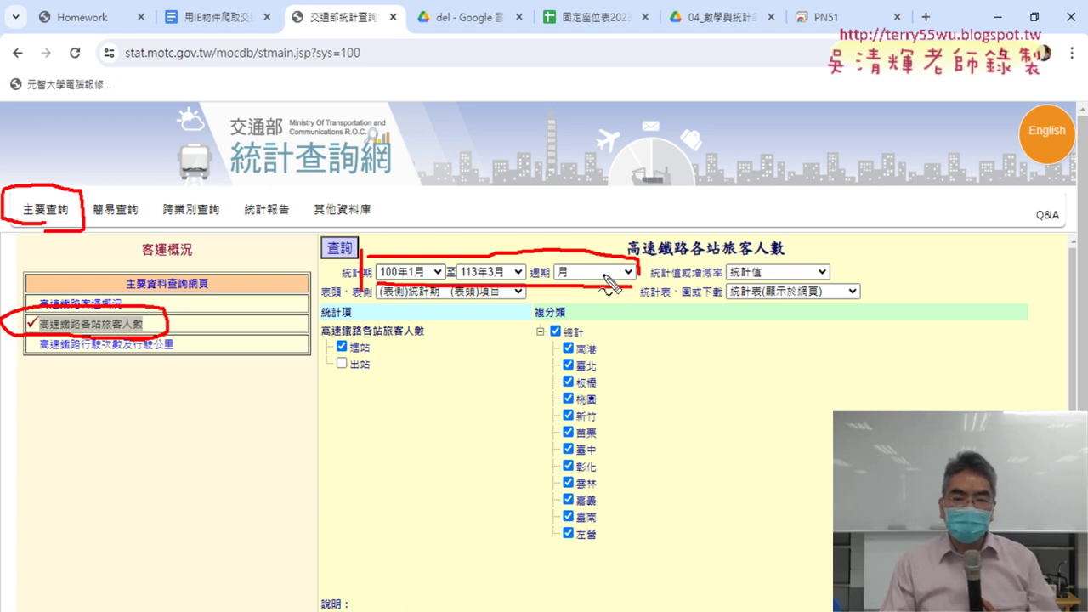
pyautogui.moveTo(366, 360); pyautogui.dragTo(367, 357)
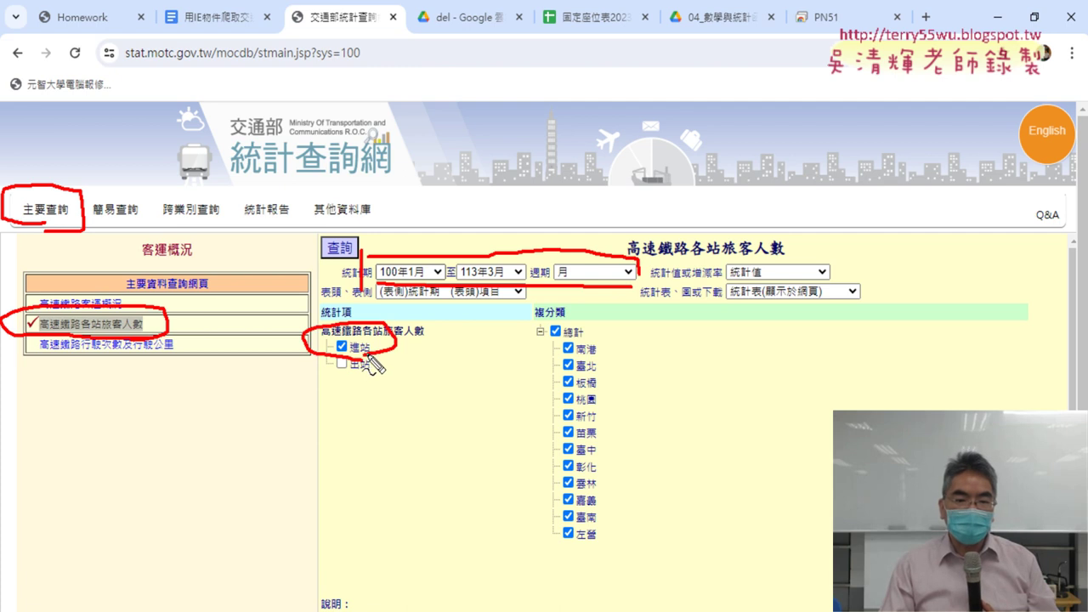
pyautogui.moveTo(546, 349); pyautogui.dragTo(555, 338)
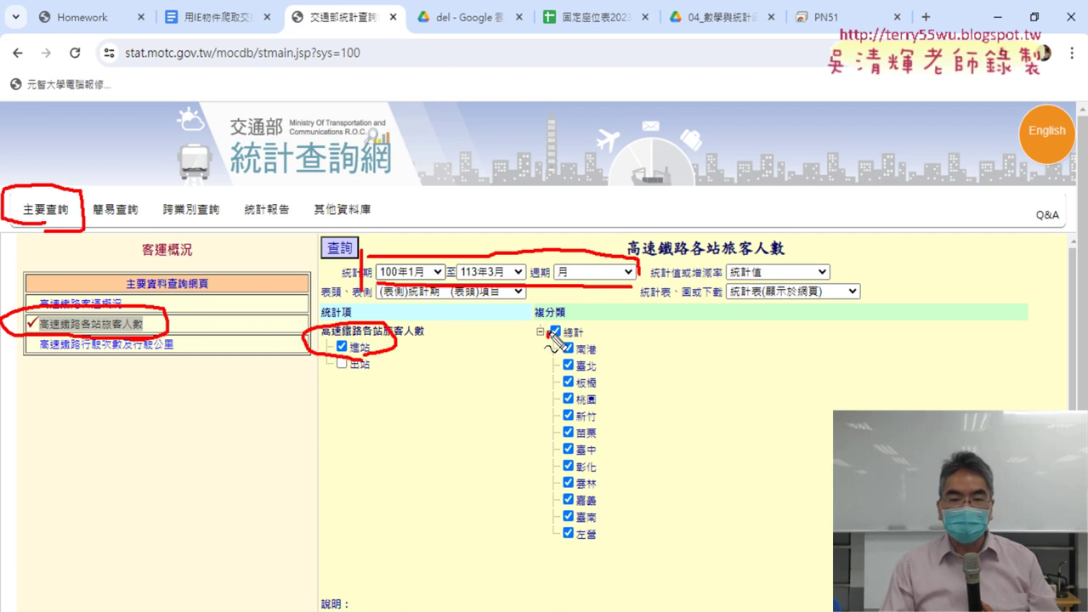
pyautogui.press('Escape')
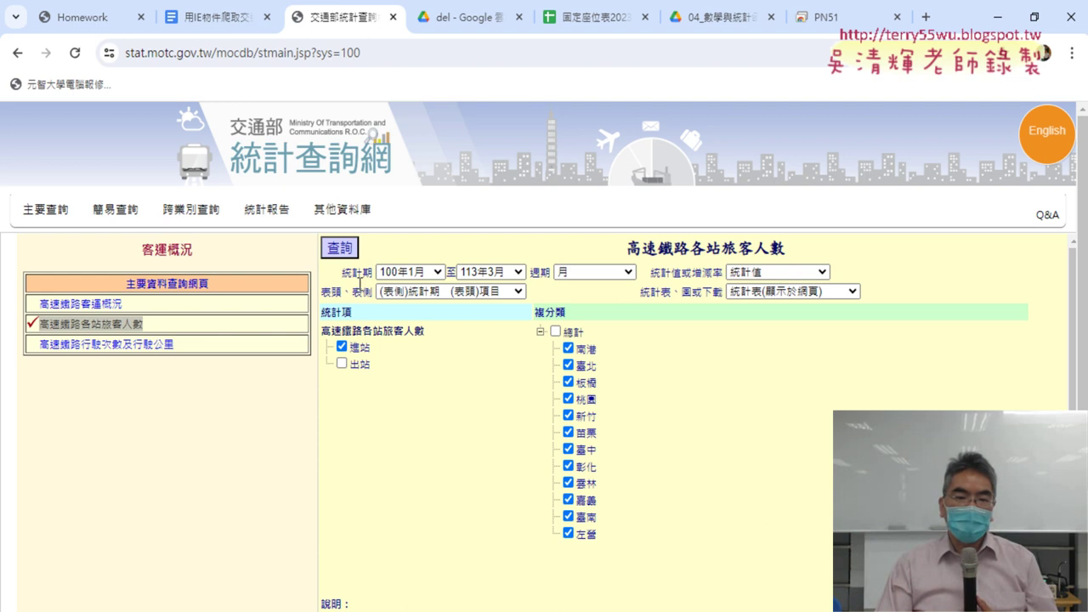
pyautogui.click(338, 252)
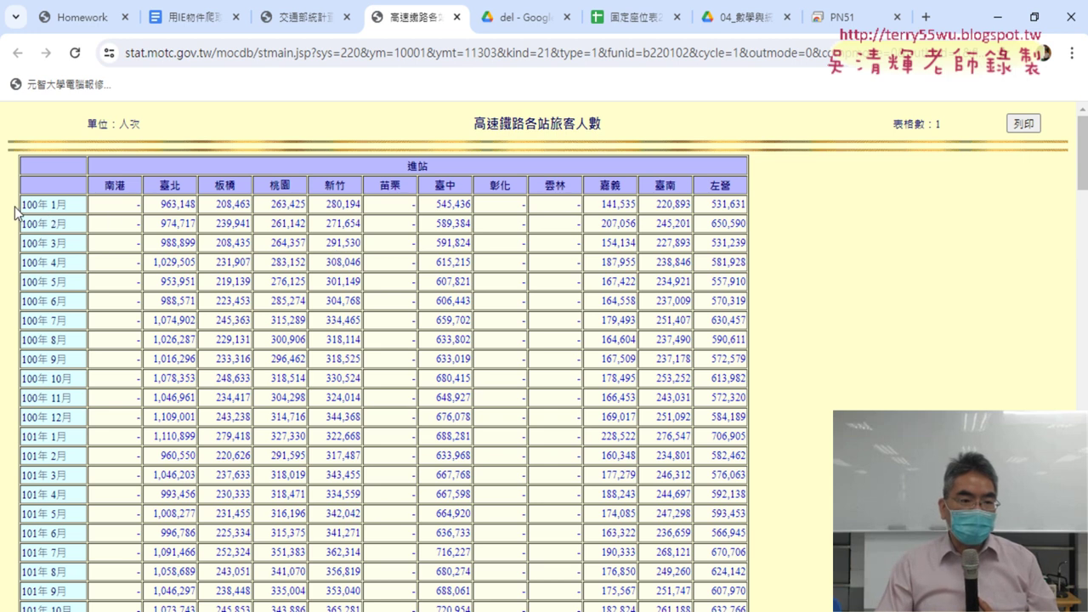
pyautogui.moveTo(23, 204); pyautogui.dragTo(62, 205)
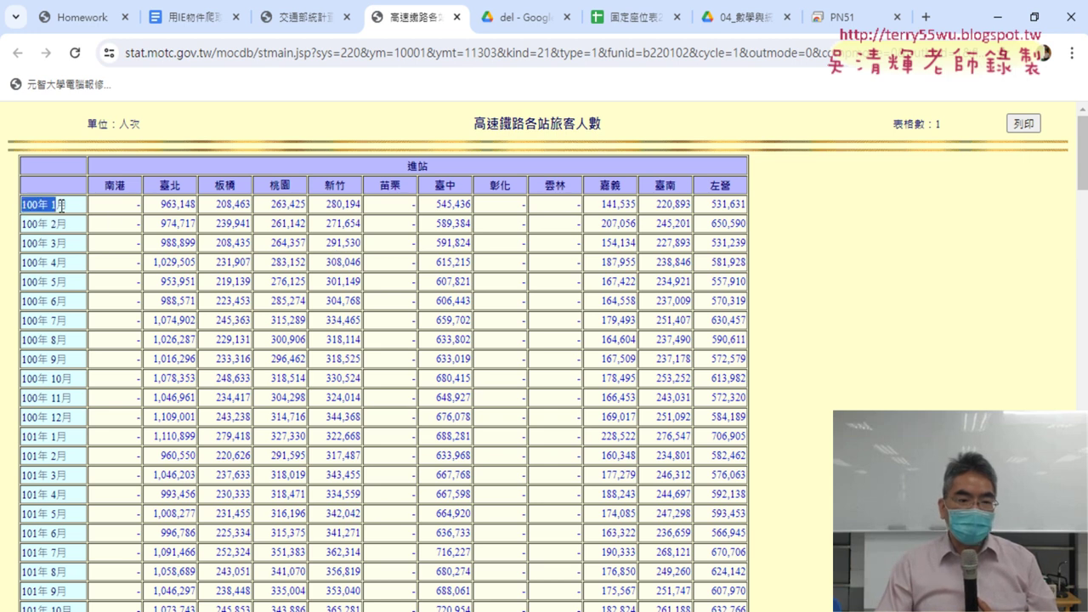
pyautogui.scroll(-2, 89, 234)
pyautogui.scroll(-2, 93, 281)
pyautogui.scroll(-2, 95, 295)
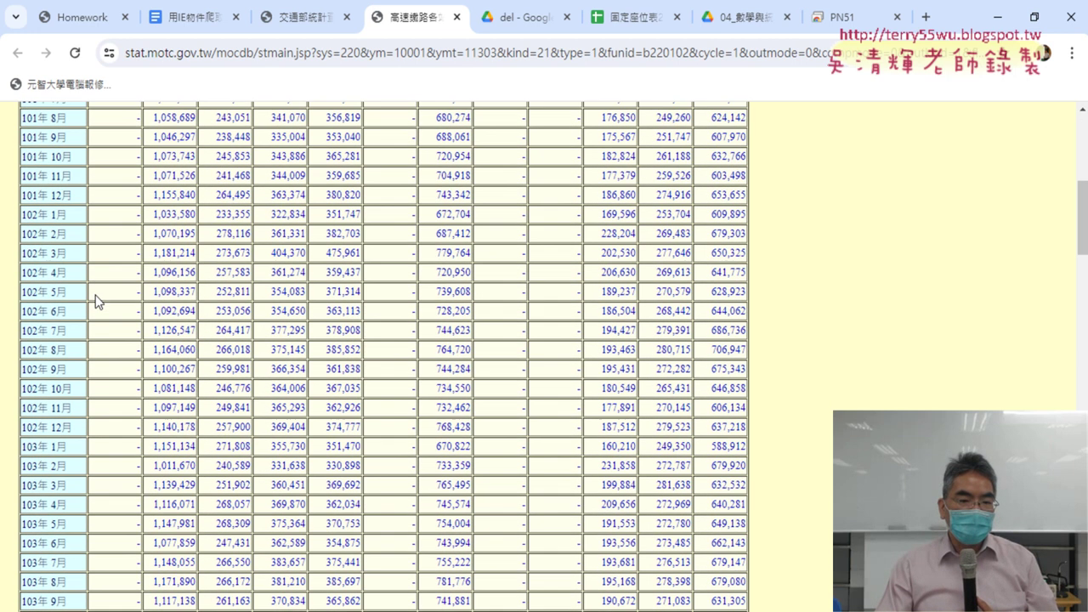
pyautogui.scroll(-2, 95, 295)
pyautogui.scroll(-2, 95, 295)
pyautogui.scroll(-1, 95, 295)
pyautogui.scroll(-1, 95, 295)
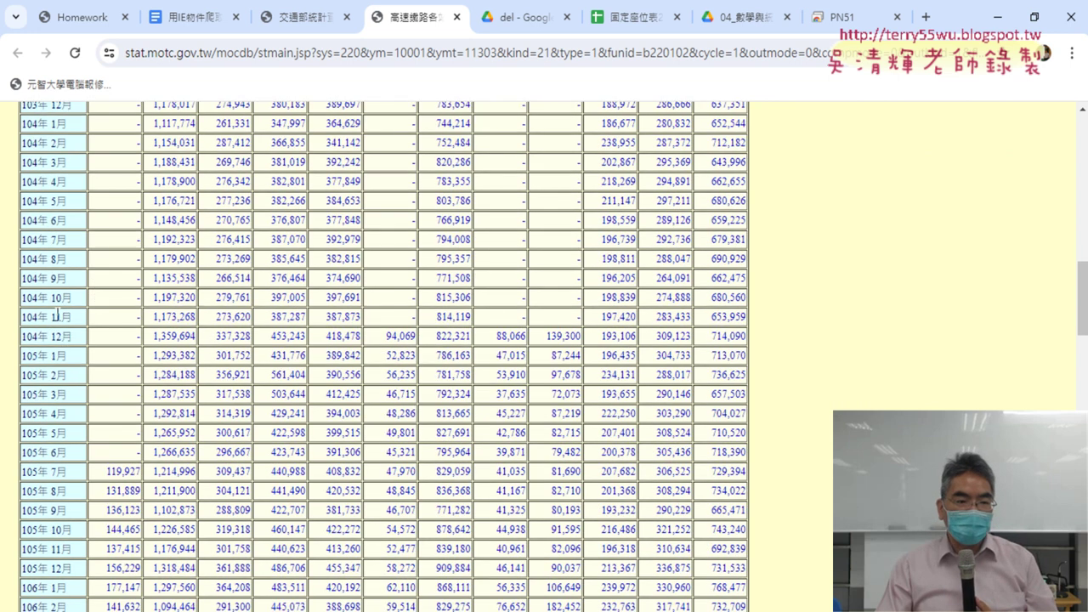
pyautogui.moveTo(28, 313); pyautogui.dragTo(578, 319)
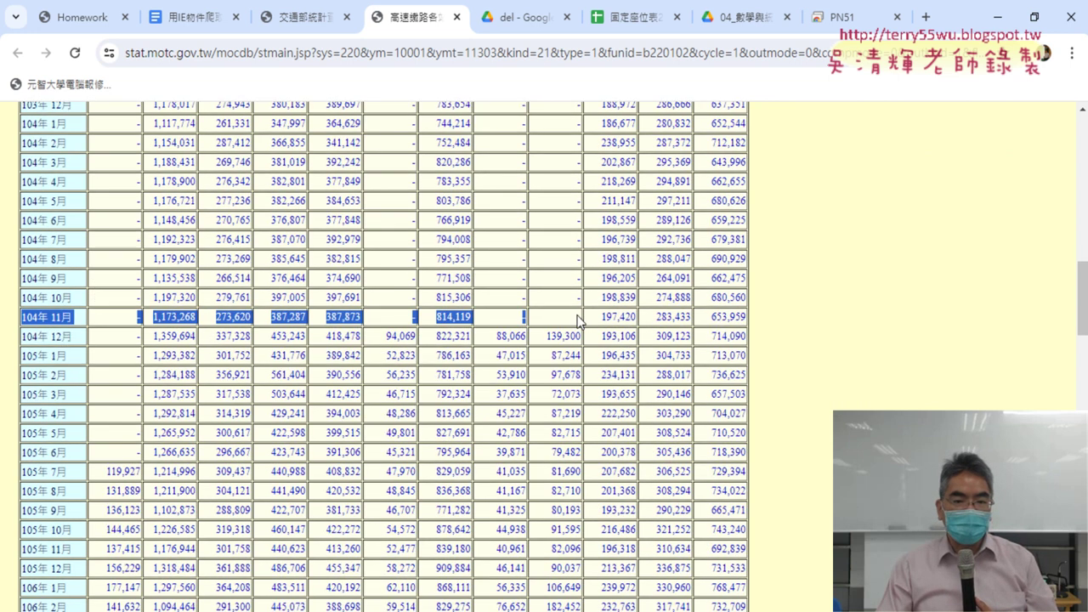
pyautogui.scroll(15, 578, 320)
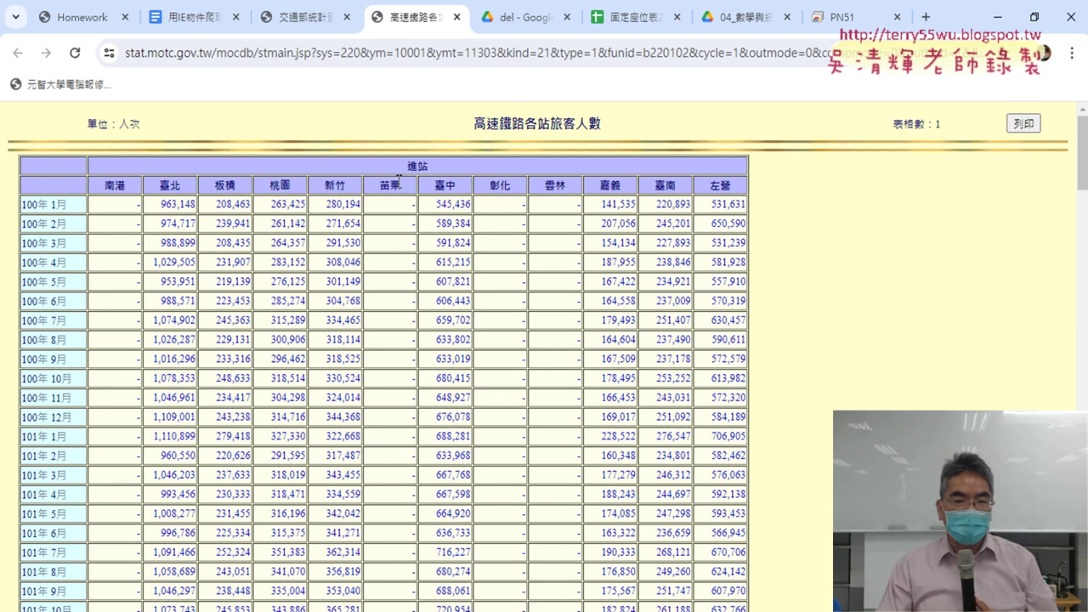
pyautogui.scroll(-6, 569, 188)
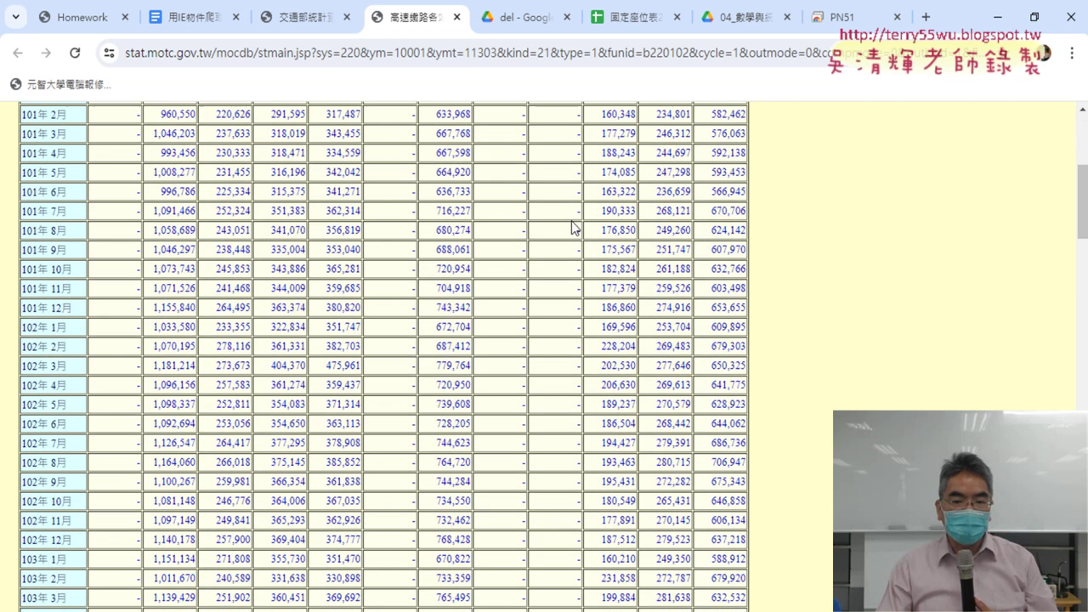
pyautogui.scroll(-5, 571, 221)
pyautogui.scroll(-3, 571, 221)
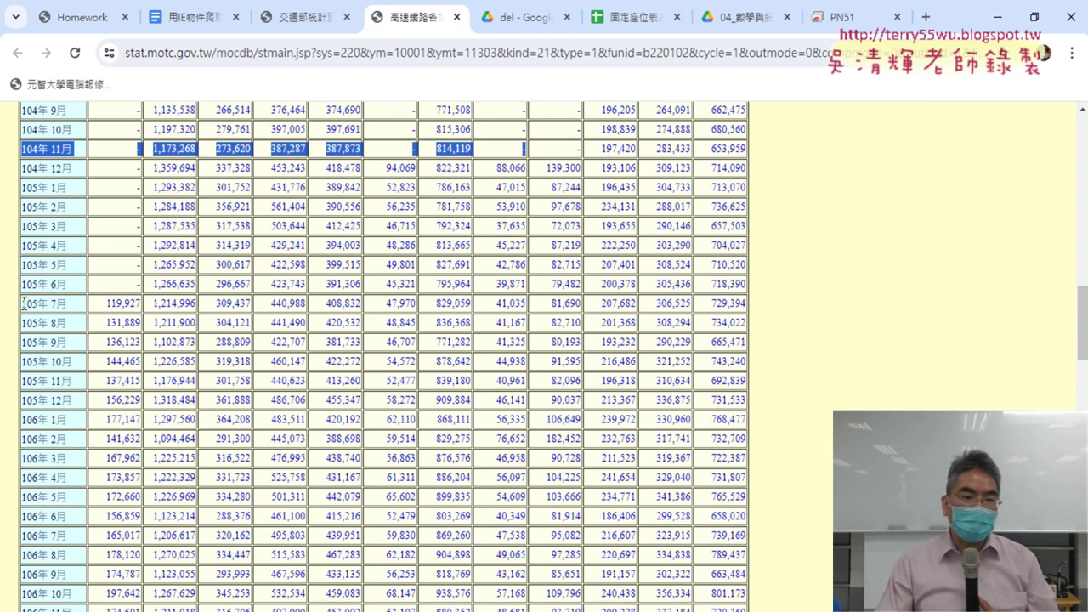
pyautogui.moveTo(19, 311); pyautogui.dragTo(84, 303)
pyautogui.scroll(-3, 115, 302)
pyautogui.scroll(-4, 115, 302)
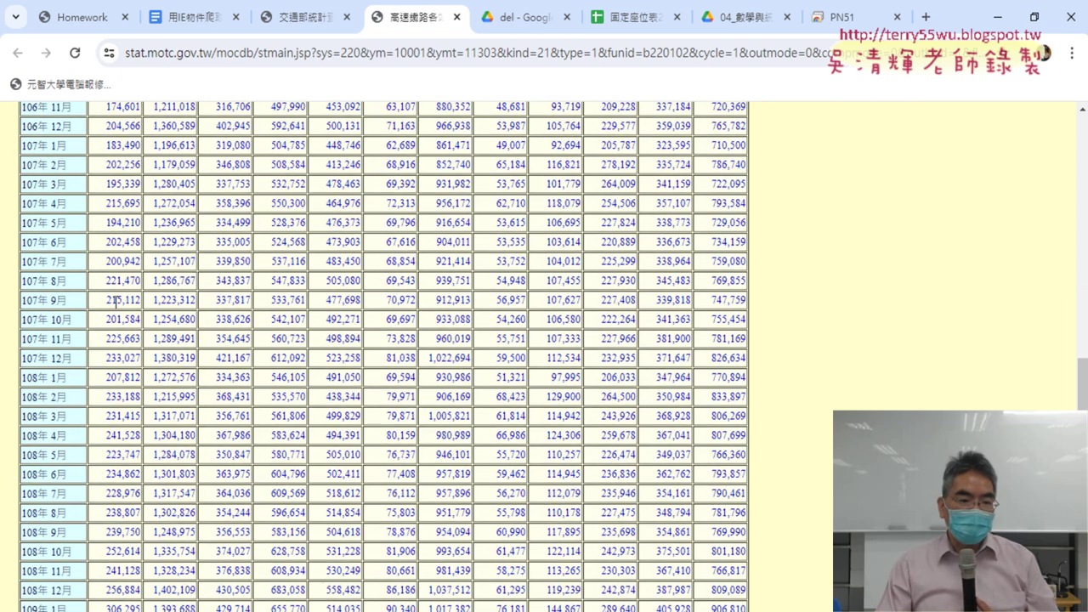
pyautogui.scroll(-4, 115, 302)
pyautogui.scroll(-4, 115, 302)
pyautogui.scroll(-4, 114, 302)
pyautogui.scroll(3, 115, 302)
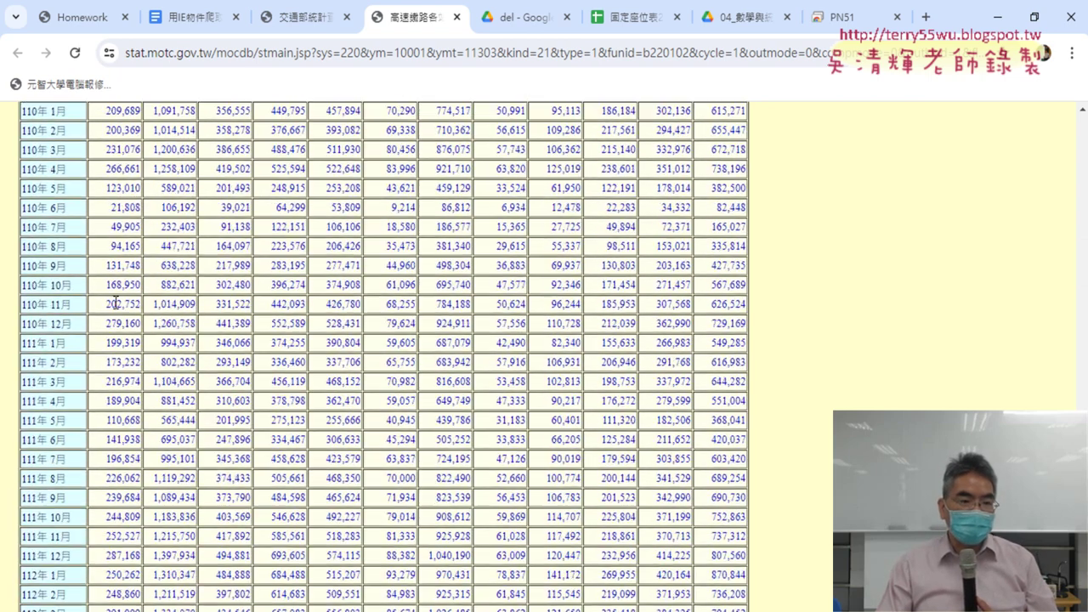
pyautogui.scroll(2, 115, 302)
pyautogui.scroll(2, 113, 303)
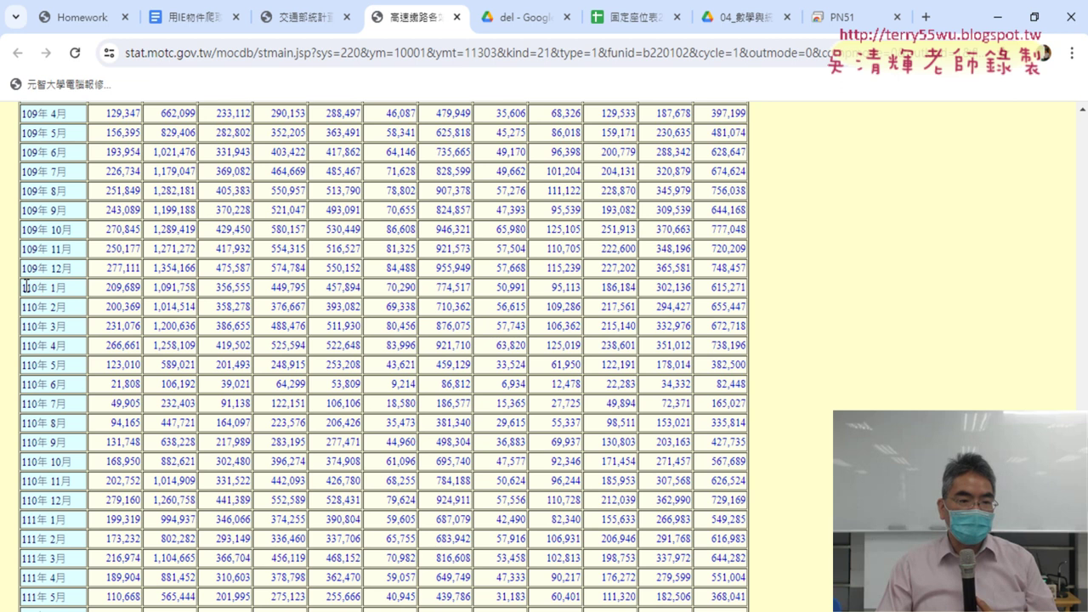
pyautogui.moveTo(57, 284); pyautogui.dragTo(226, 286)
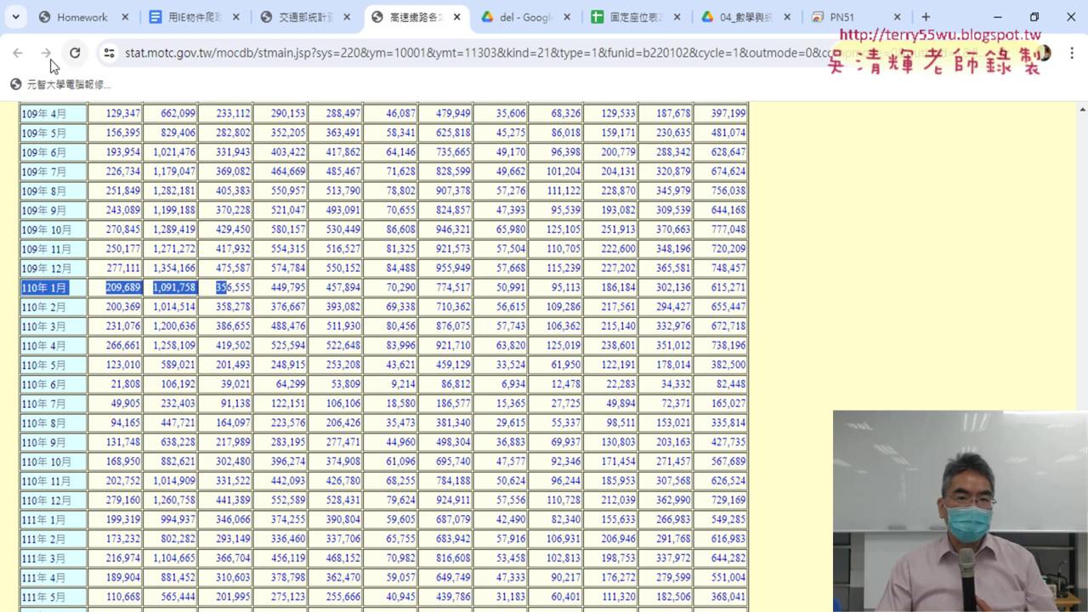
# - Back on the query page, change the start month to 110年1月 and rerun the query
pyautogui.click(17, 53)
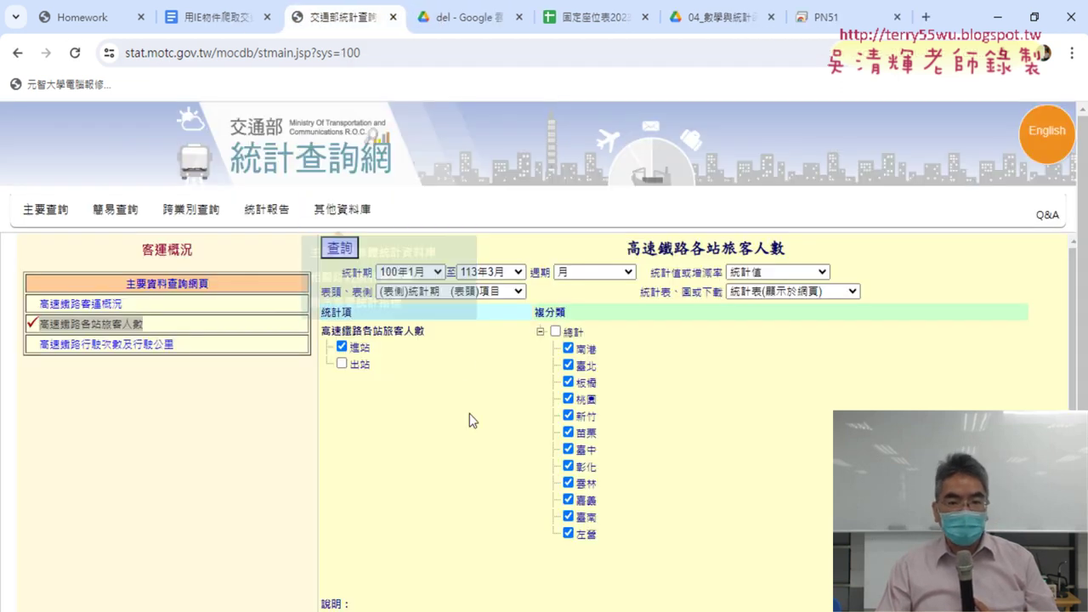
pyautogui.click(437, 272)
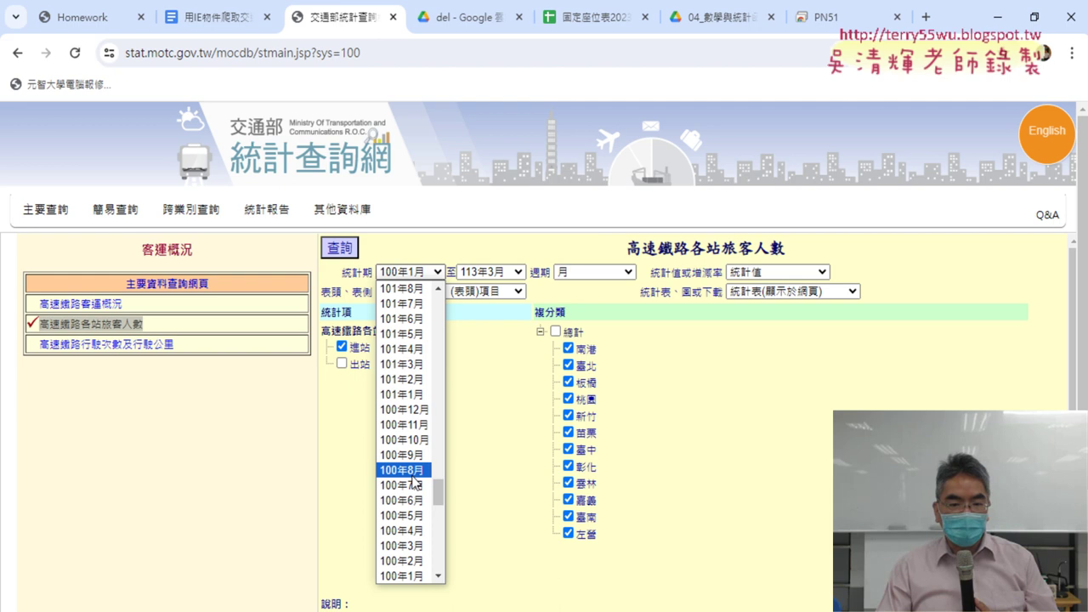
pyautogui.scroll(6, 412, 470)
pyautogui.scroll(6, 414, 474)
pyautogui.scroll(4, 414, 479)
pyautogui.scroll(4, 414, 476)
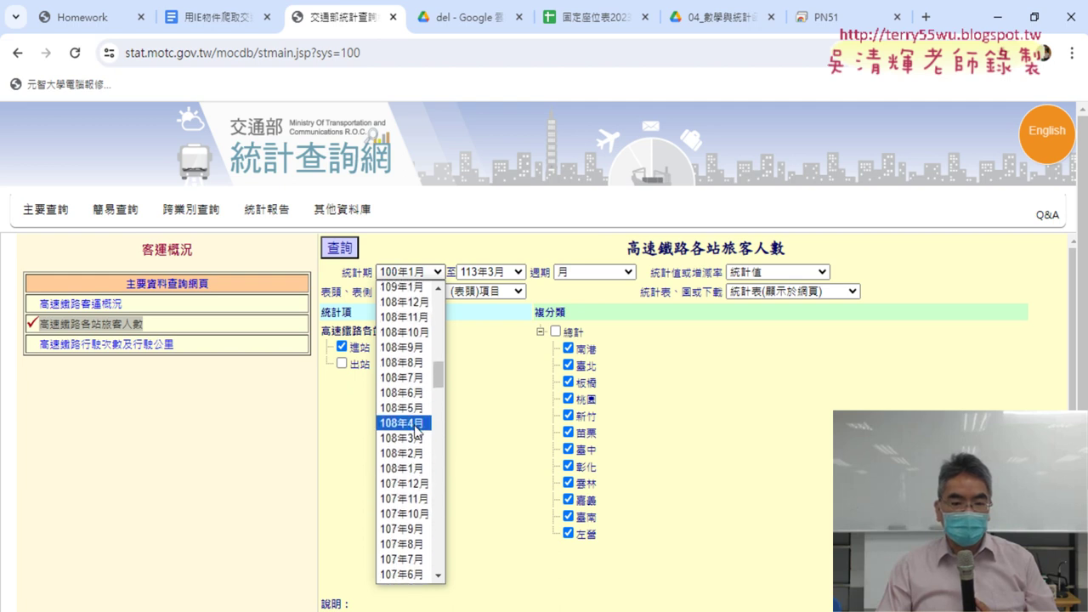
pyautogui.scroll(4, 411, 412)
pyautogui.scroll(-1, 411, 425)
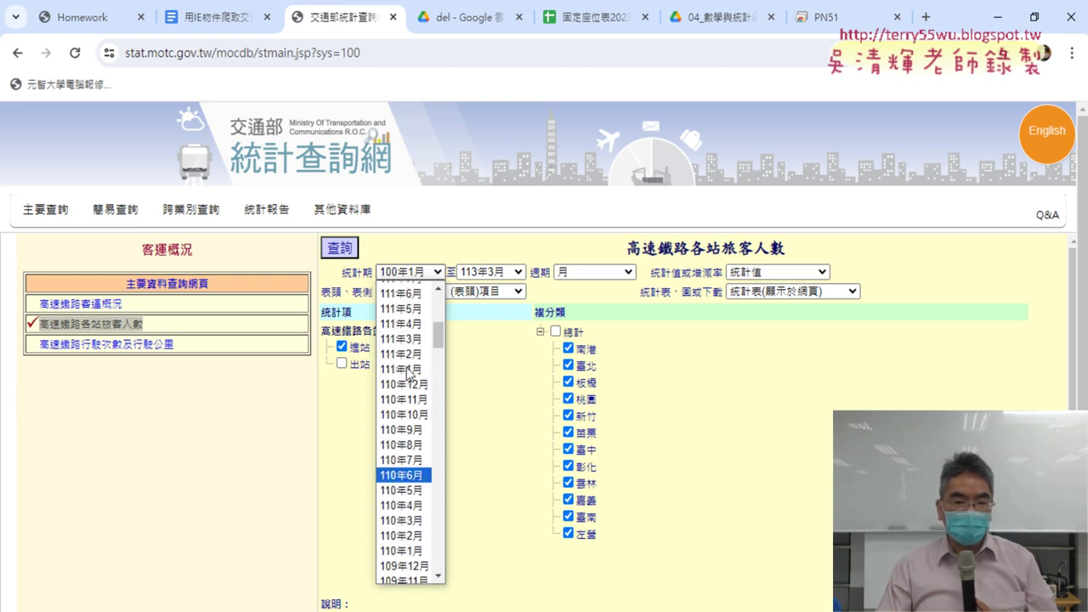
pyautogui.scroll(-1, 408, 434)
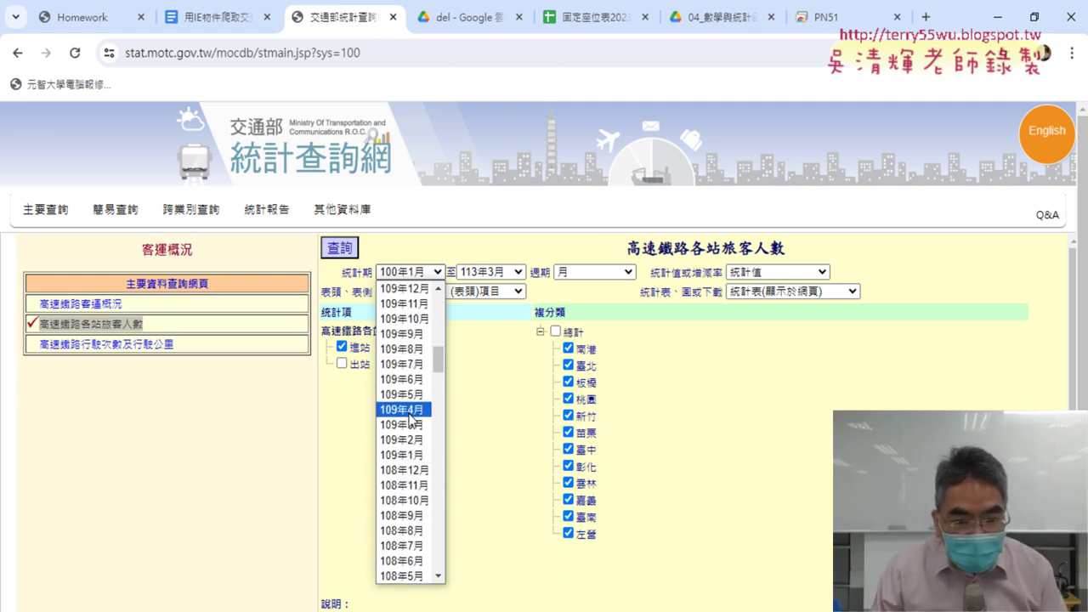
pyautogui.scroll(2, 408, 416)
pyautogui.scroll(2, 408, 417)
pyautogui.click(403, 443)
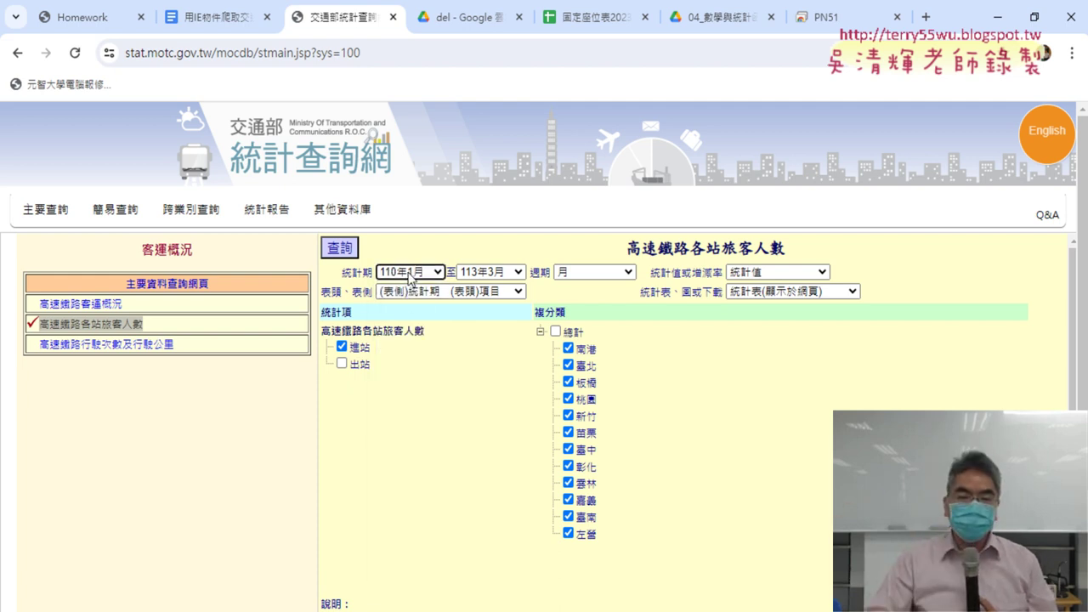
pyautogui.click(340, 249)
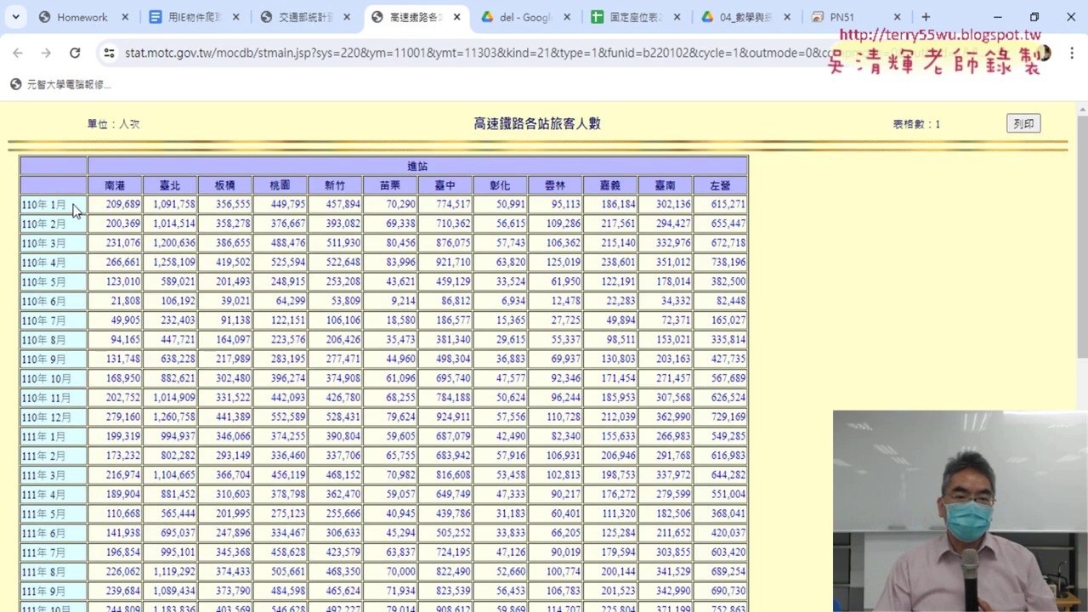
# - Copy the full per-station table from its header through 113年3月 and switch to Excel
pyautogui.scroll(-6, 66, 243)
pyautogui.scroll(4, 67, 243)
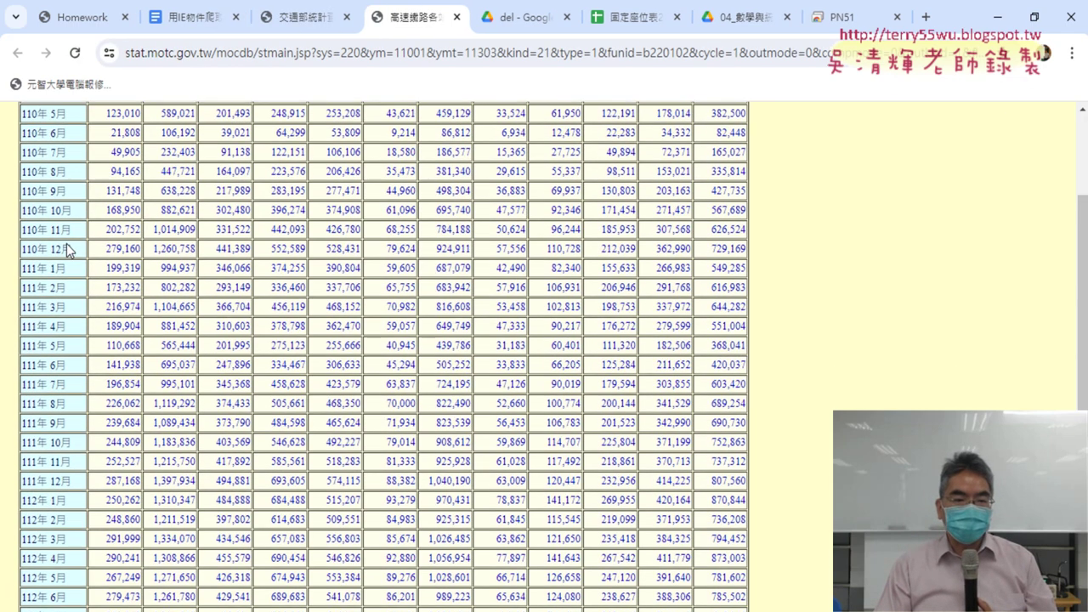
pyautogui.scroll(2, 66, 243)
pyautogui.scroll(-1, 66, 243)
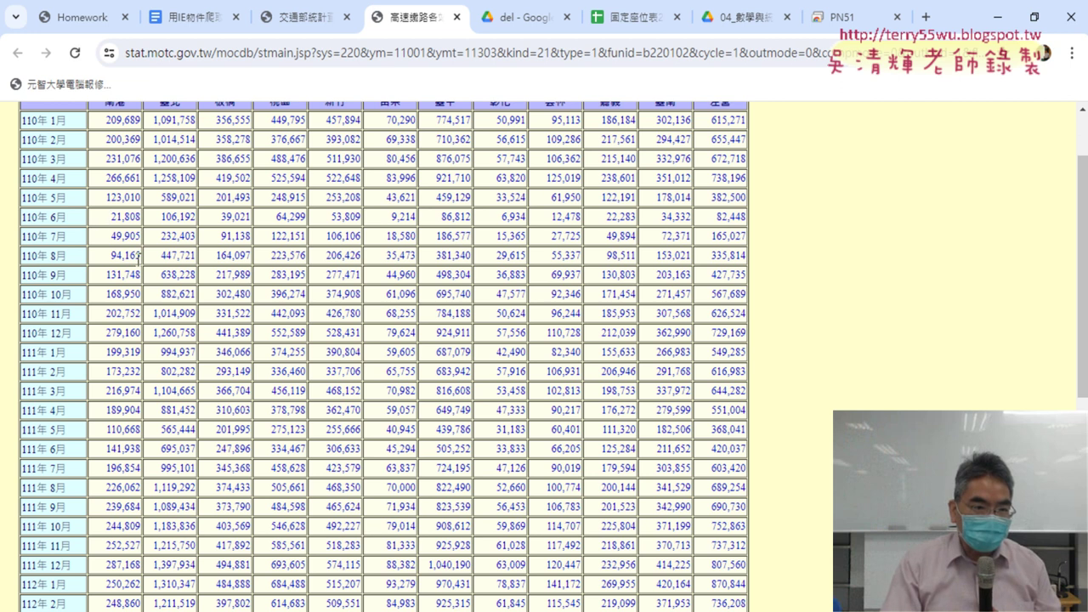
pyautogui.scroll(-2, 138, 261)
pyautogui.scroll(-3, 138, 261)
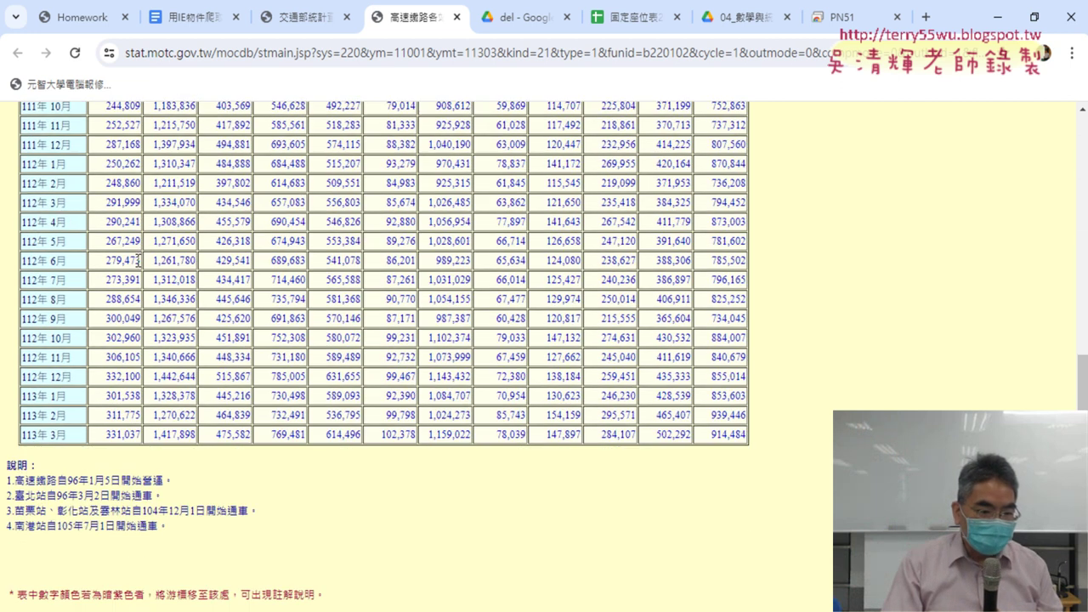
pyautogui.scroll(2, 138, 261)
pyautogui.scroll(2, 138, 261)
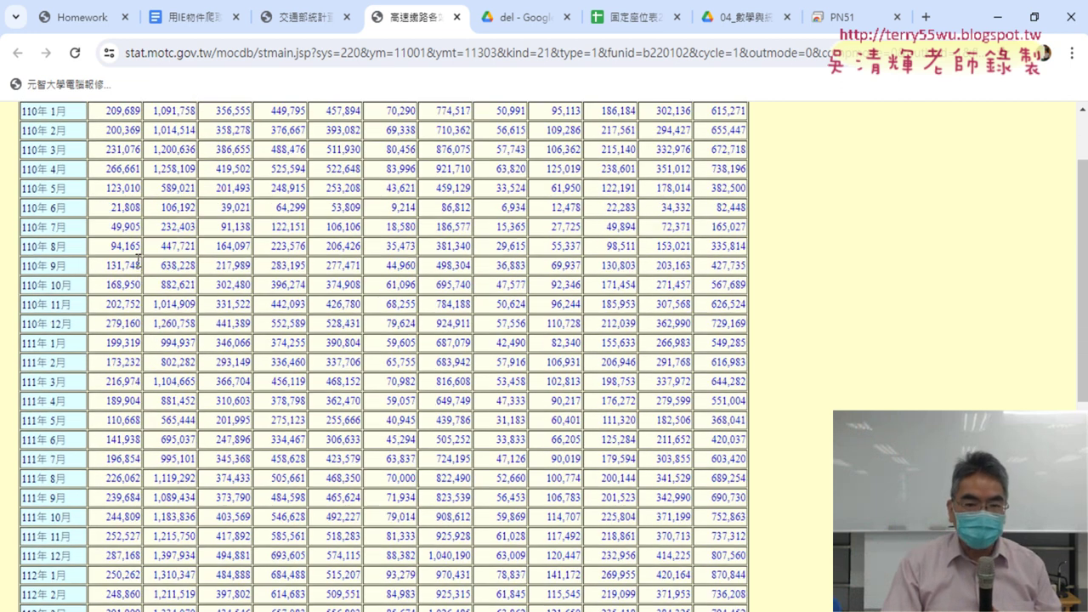
pyautogui.scroll(2, 137, 261)
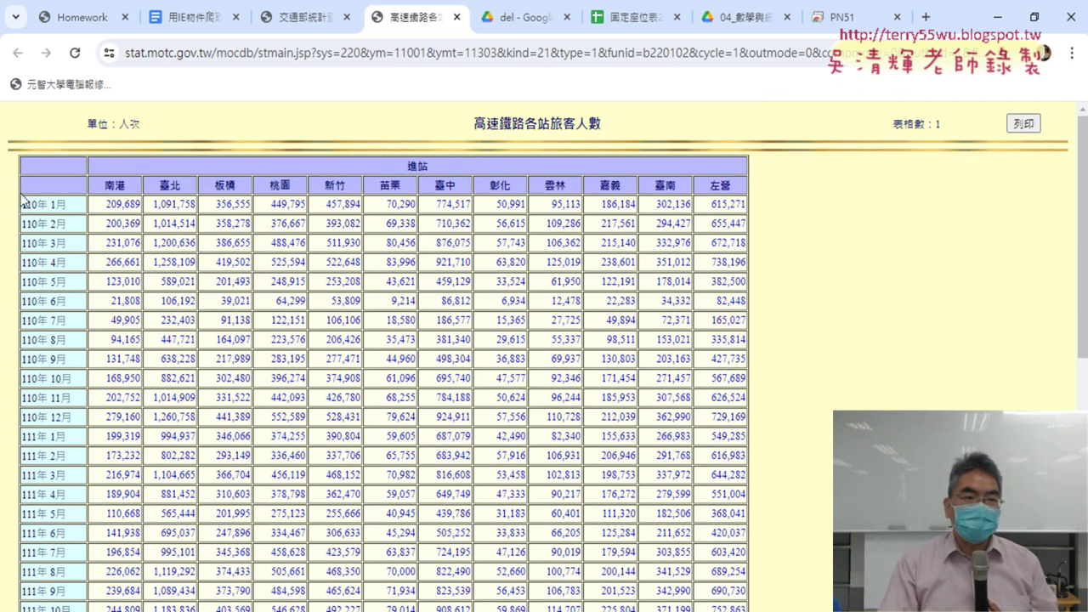
pyautogui.moveTo(8, 180)
pyautogui.mouseDown()
pyautogui.moveTo(706, 424)
pyautogui.moveTo(703, 436)
pyautogui.mouseUp()
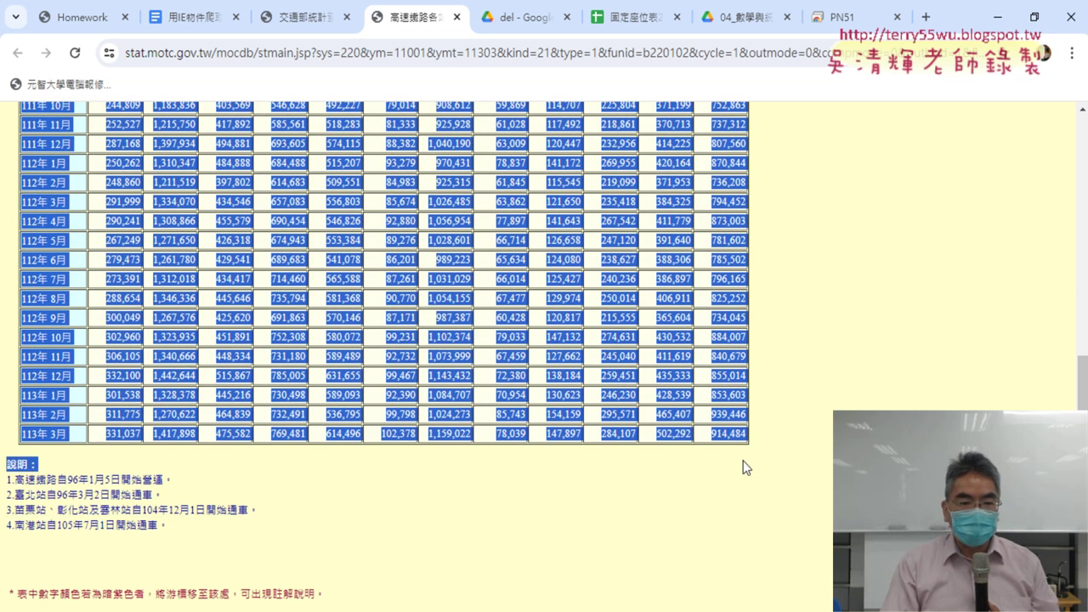
pyautogui.rightClick(703, 435)
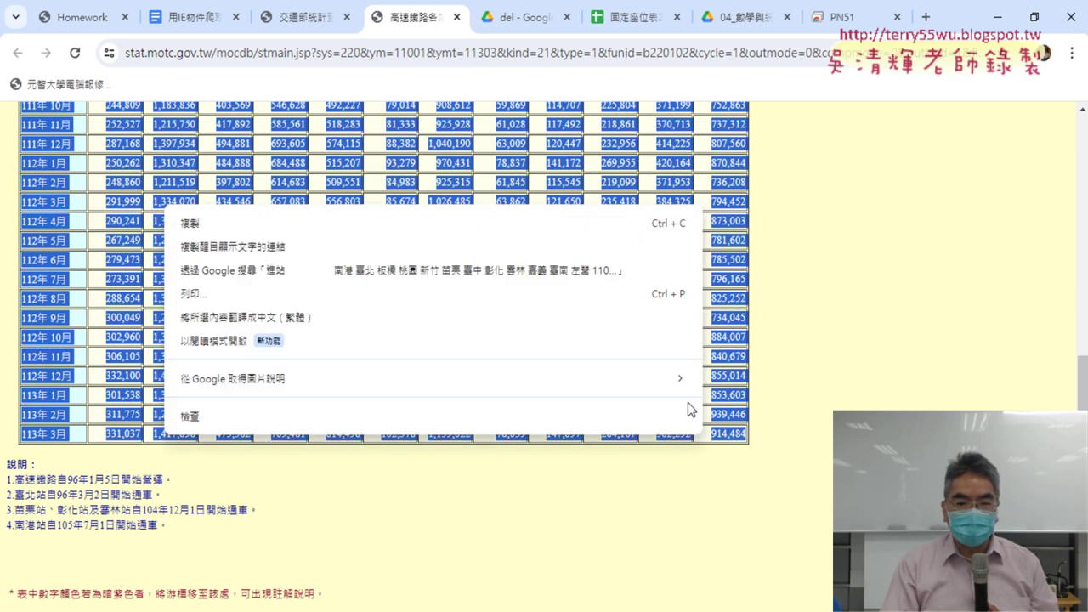
pyautogui.click(334, 228)
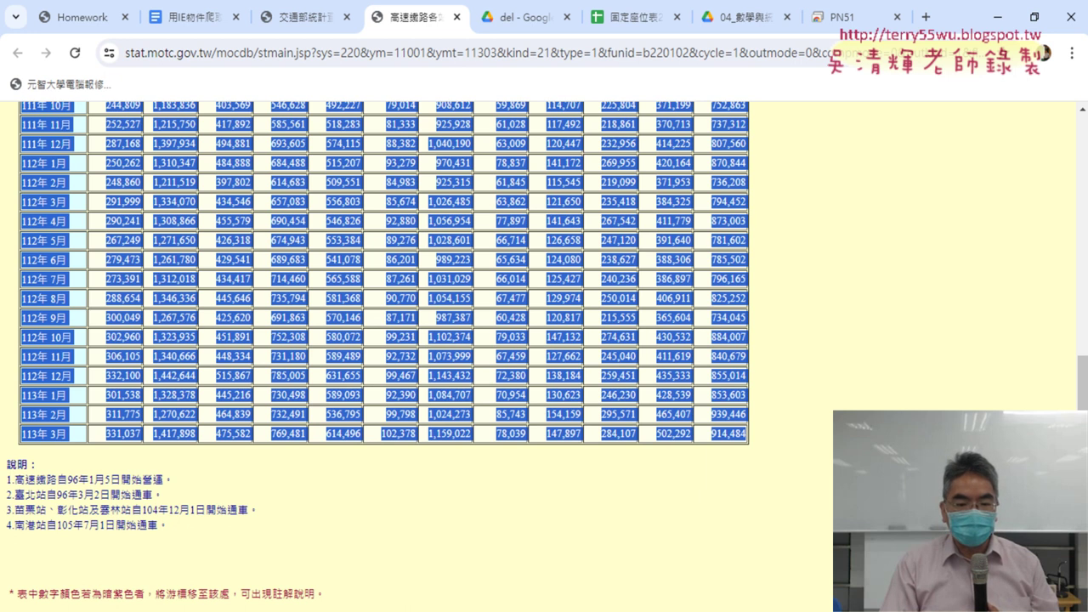
pyautogui.click(323, 563)
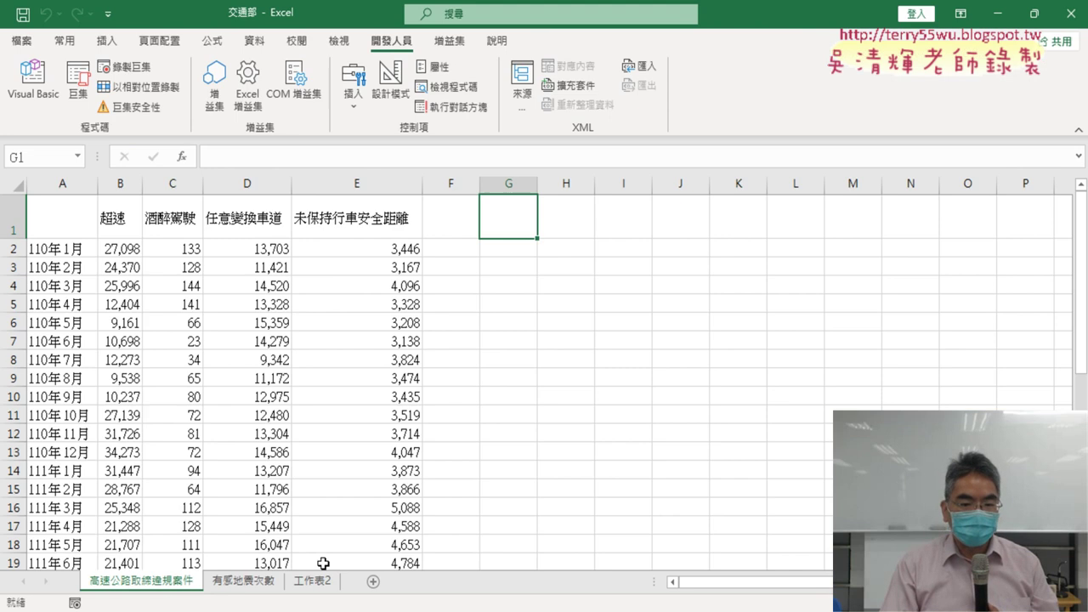
# - Add a new sheet and paste the table at A1 with Keep Source Formatting
pyautogui.click(374, 583)
pyautogui.rightClick(69, 206)
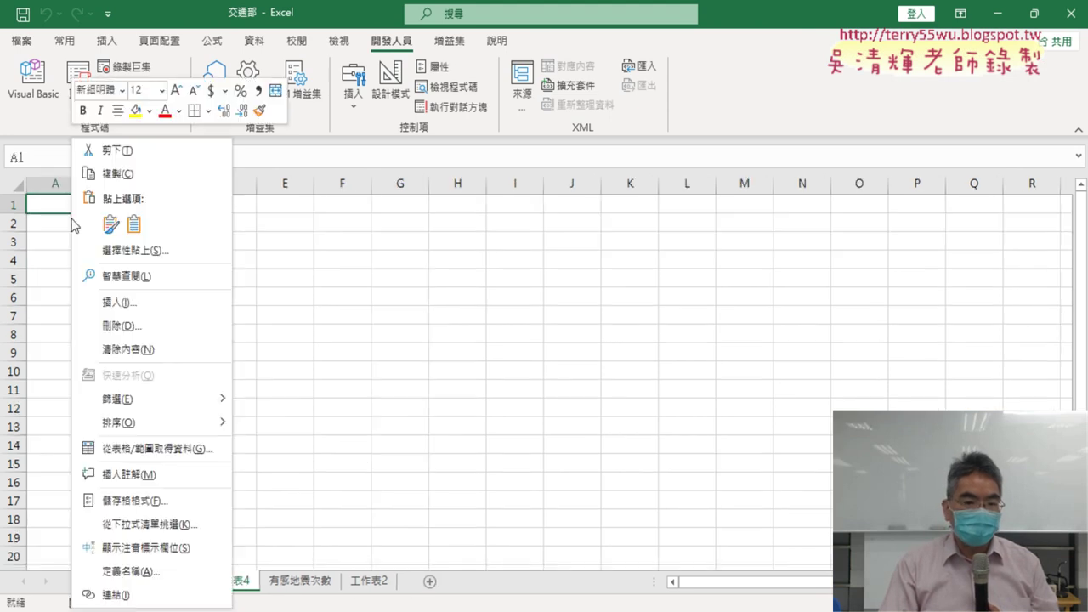
pyautogui.click(109, 225)
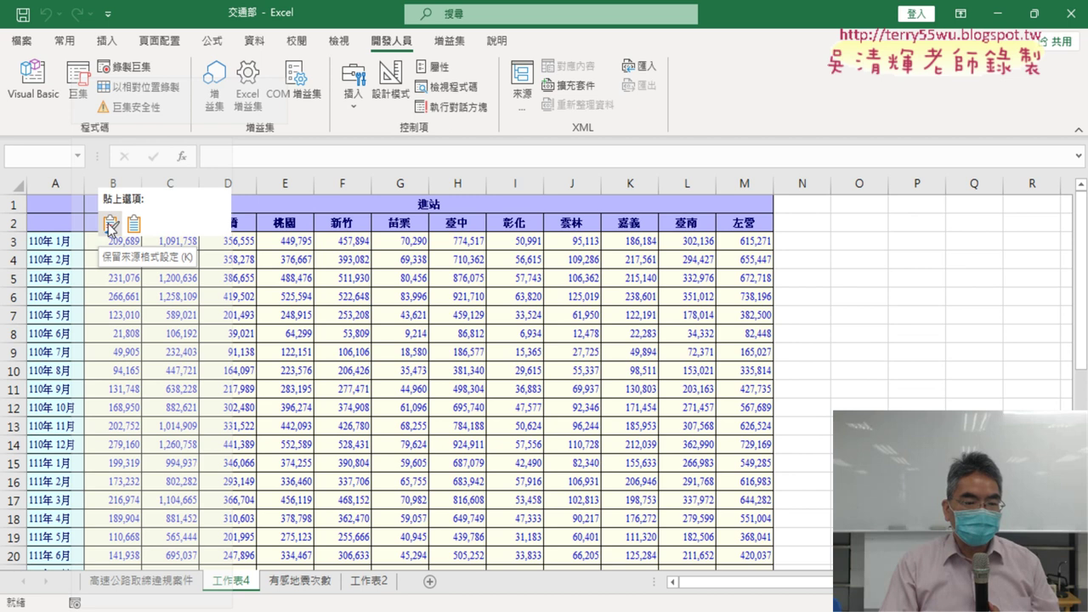
pyautogui.click(110, 225)
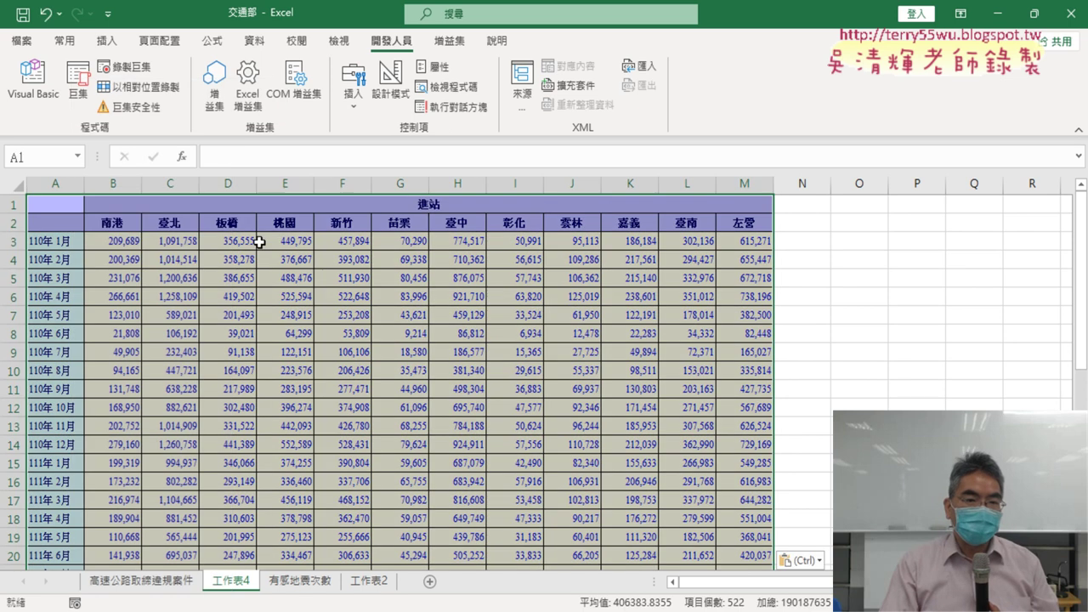
# - Delete row 1 holding the 進站 title, then go back to the browser
pyautogui.click(13, 205)
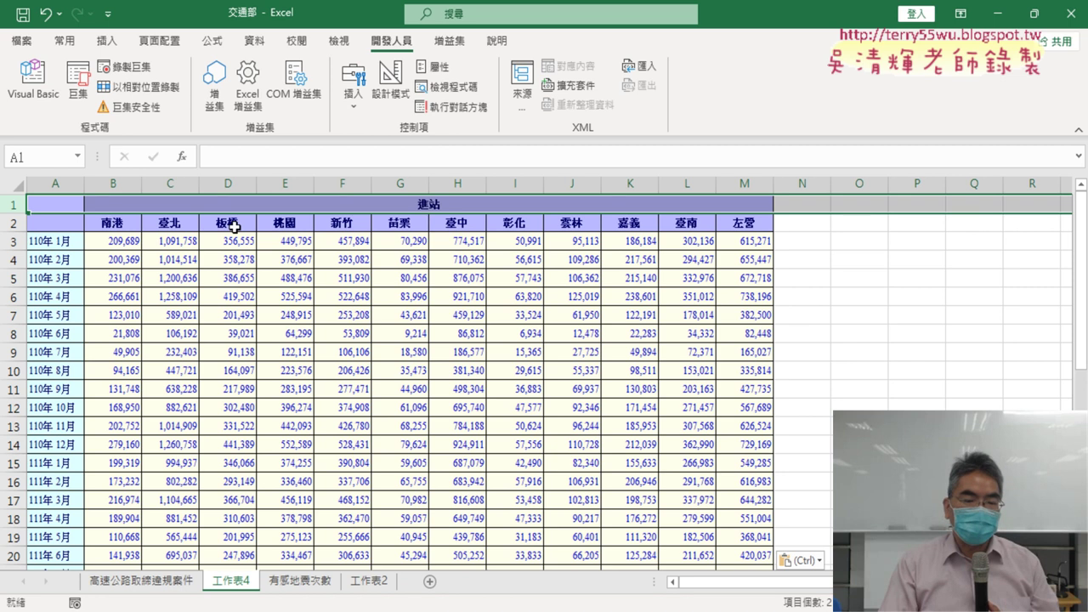
pyautogui.rightClick(431, 204)
pyautogui.click(485, 367)
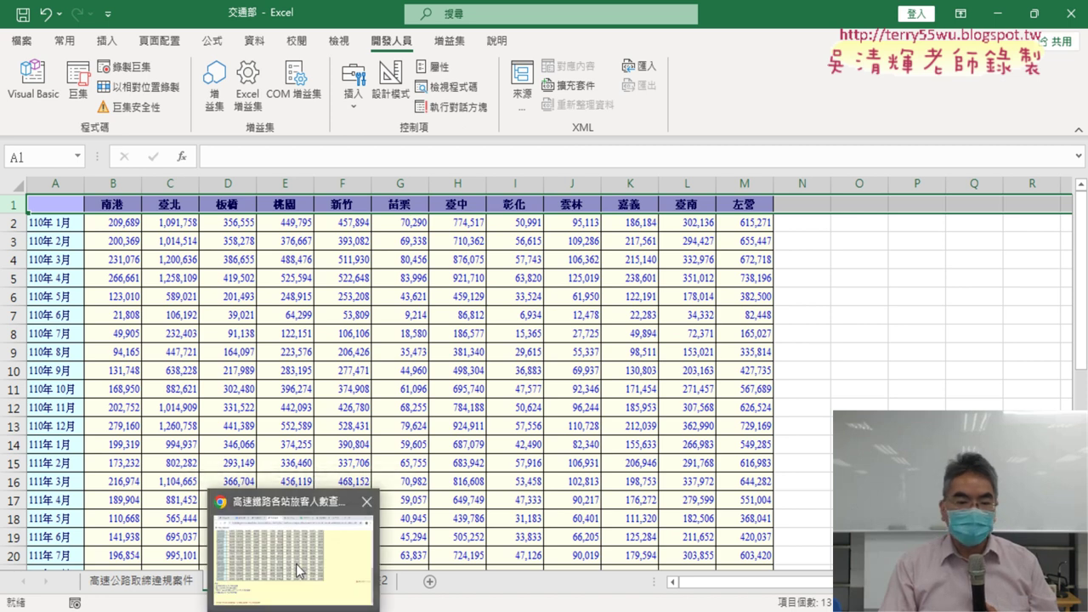
pyautogui.click(296, 564)
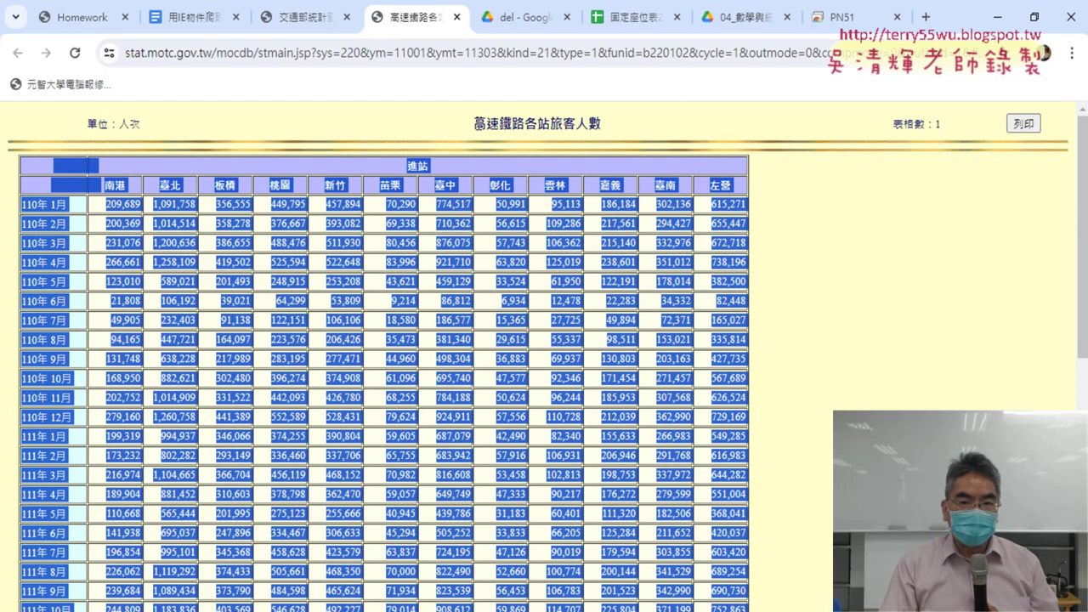
# - Copy the page title 高速鐵路各站旅客人數
pyautogui.moveTo(472, 124); pyautogui.dragTo(620, 129)
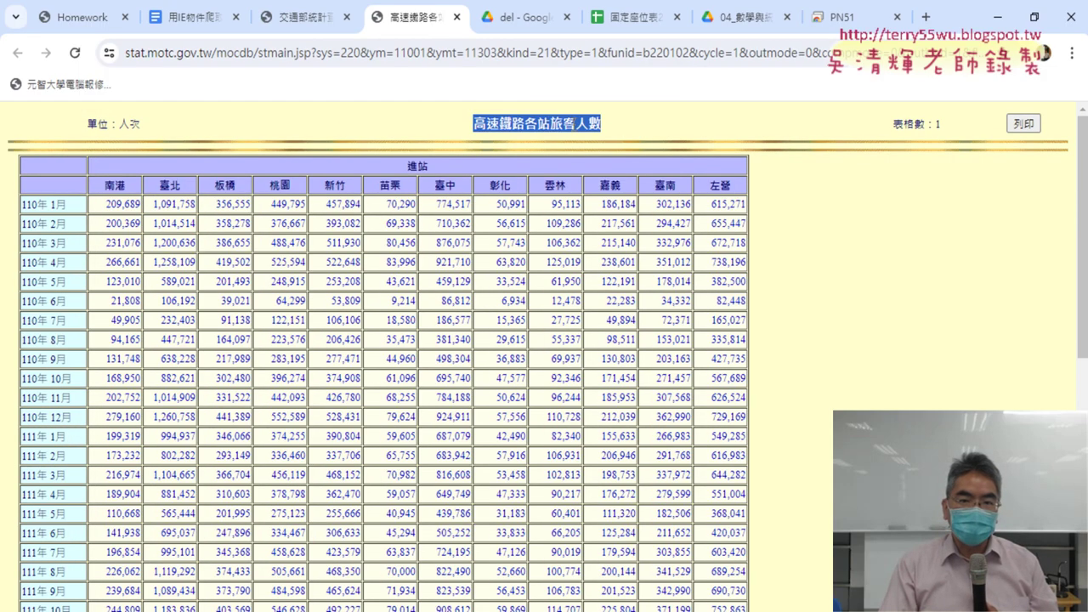
pyautogui.rightClick(573, 129)
pyautogui.click(609, 142)
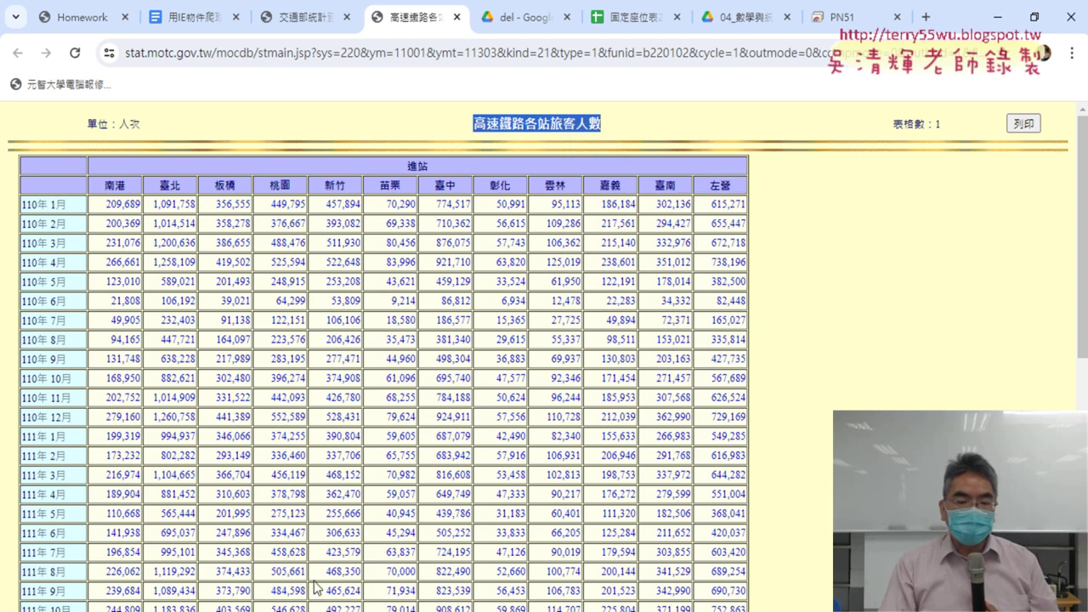
# - Return to the Excel workbook and begin renaming the 工作表4 sheet tab
pyautogui.click(372, 608)
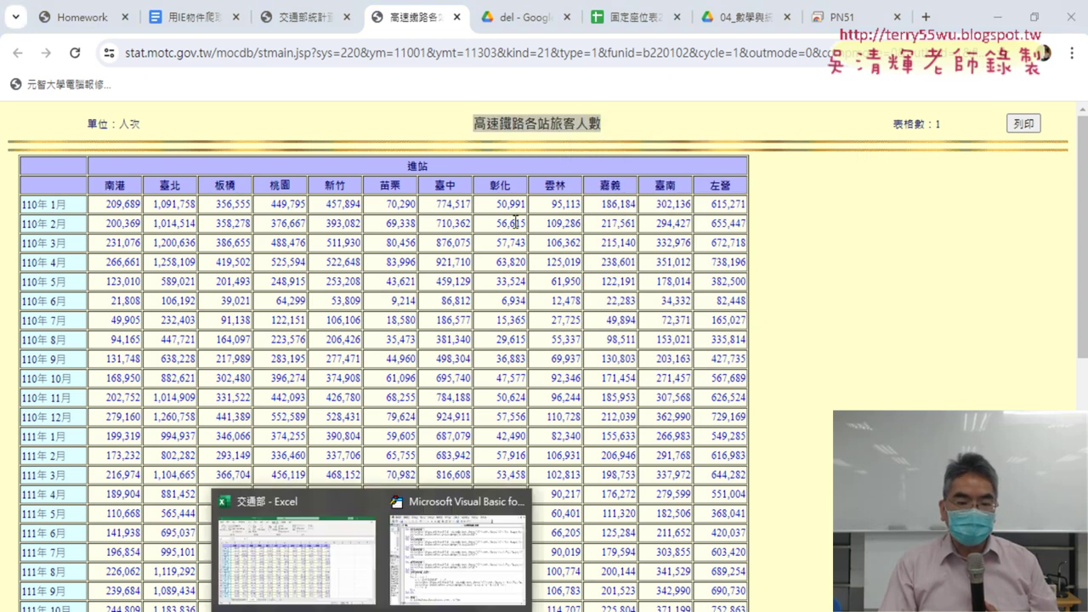
pyautogui.click(328, 546)
pyautogui.doubleClick(225, 585)
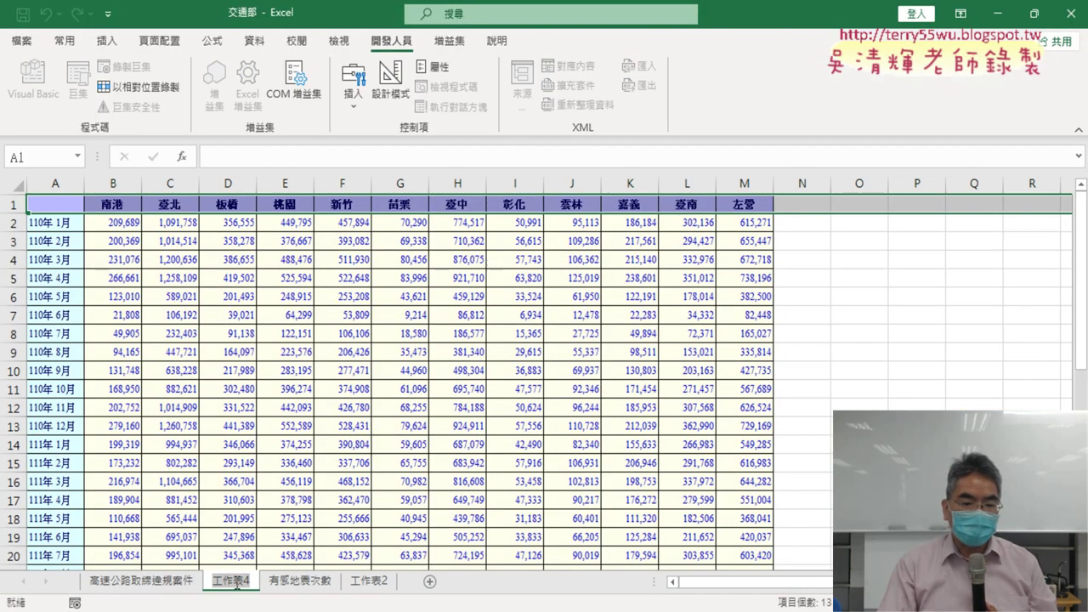
# - Rename the 工作表4 tab to 高速鐵路各站旅客人數
pyautogui.write('高速鐵路各站旅客人數')
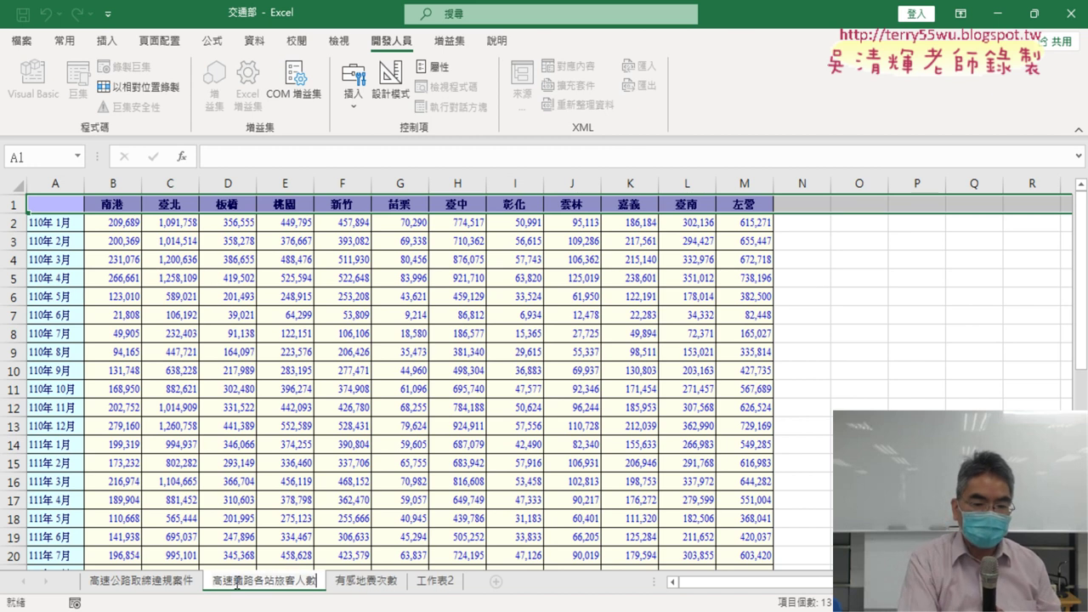
pyautogui.click(329, 404)
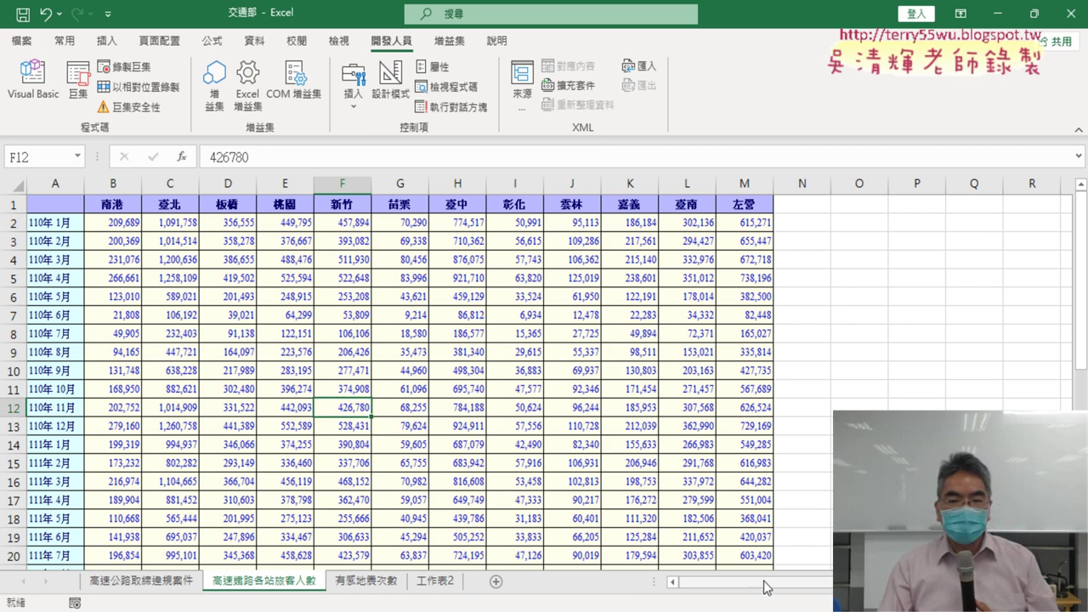
# - Verify the pasted table ends at 113年3月 in row 40, select B41, then return to Chrome
pyautogui.moveTo(750, 580); pyautogui.dragTo(714, 591)
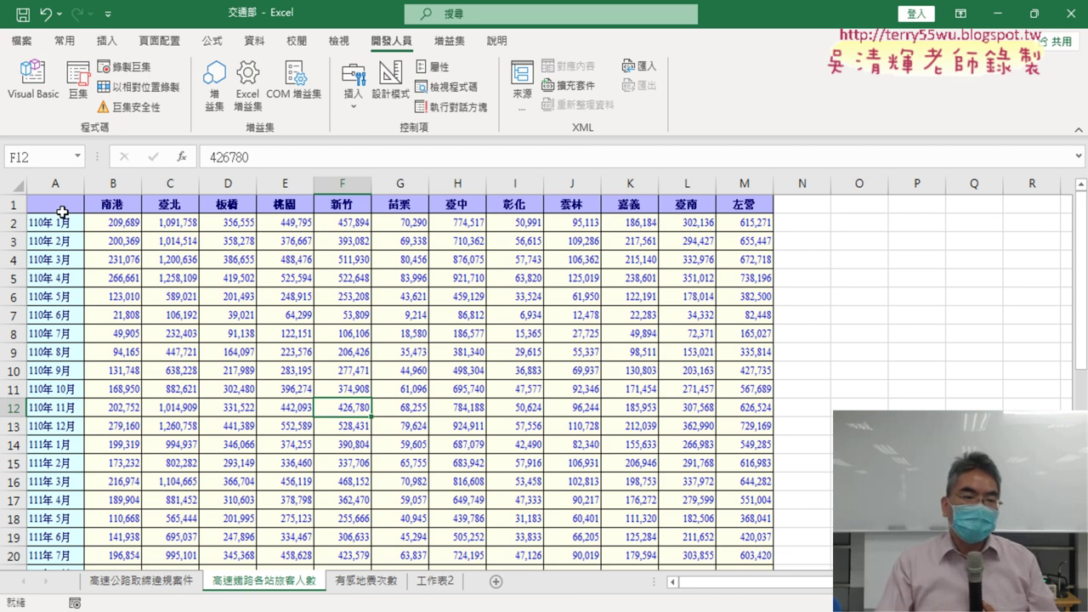
pyautogui.scroll(-3, 96, 214)
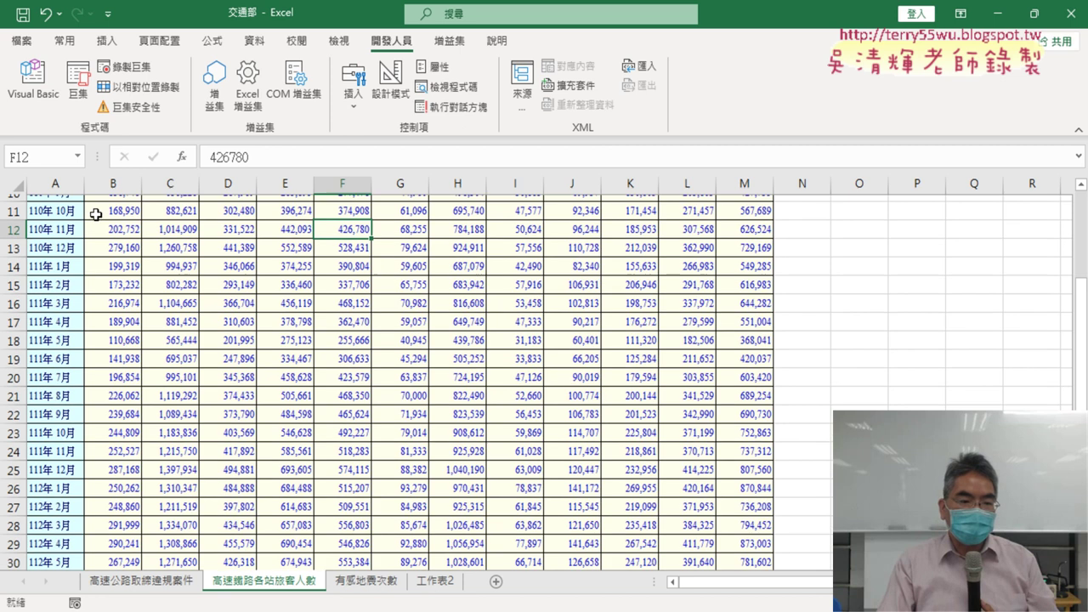
pyautogui.scroll(-3, 96, 214)
pyautogui.scroll(-3, 96, 214)
pyautogui.scroll(5, 96, 214)
pyautogui.scroll(4, 97, 214)
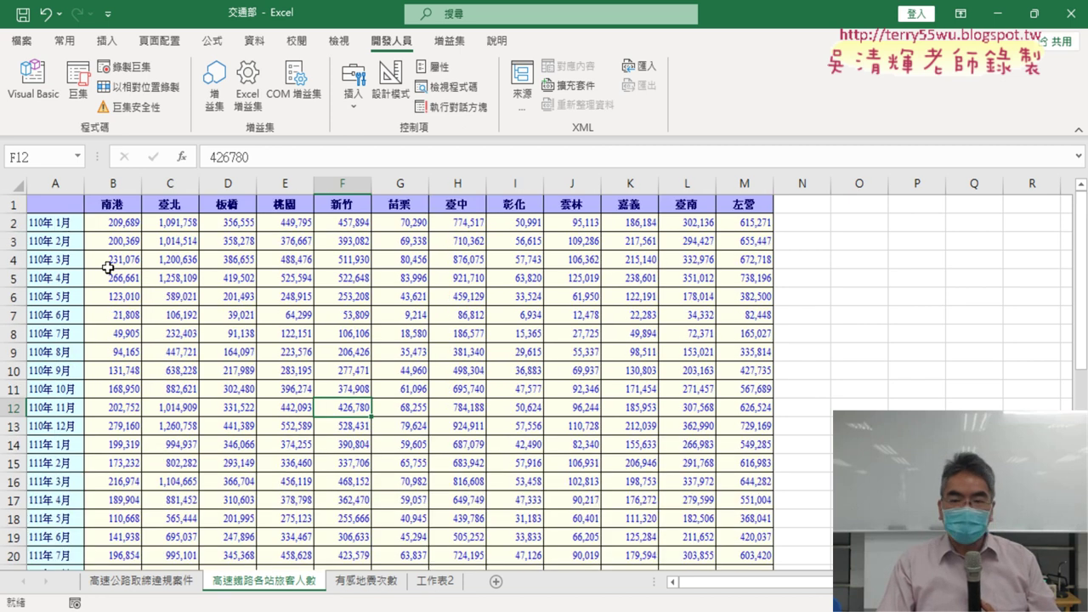
pyautogui.scroll(-7, 108, 268)
pyautogui.scroll(-2, 110, 324)
pyautogui.click(126, 443)
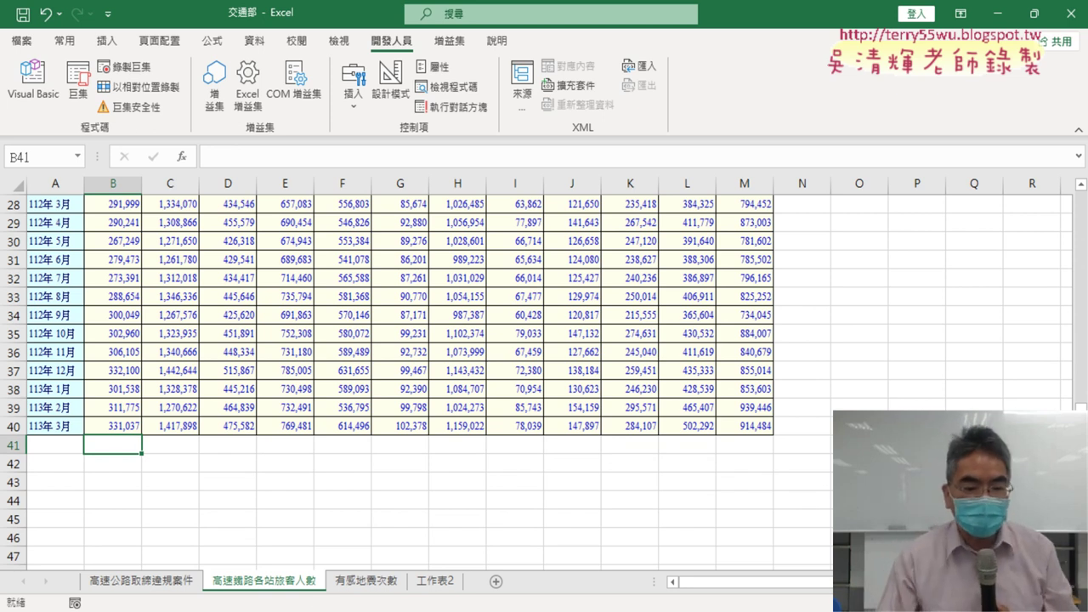
pyautogui.hotkey('alt', 'Tab')
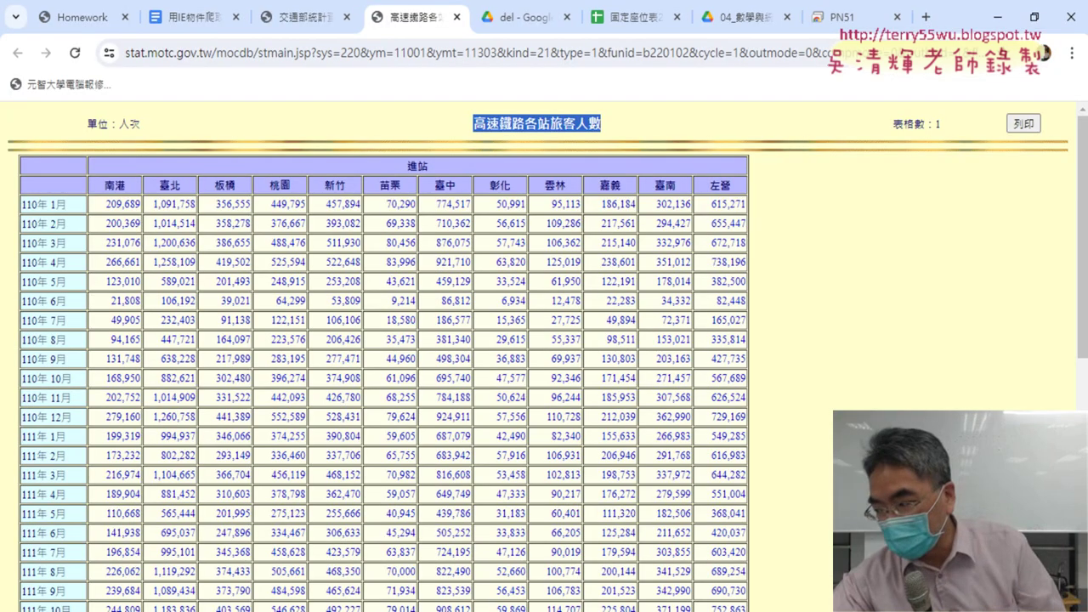